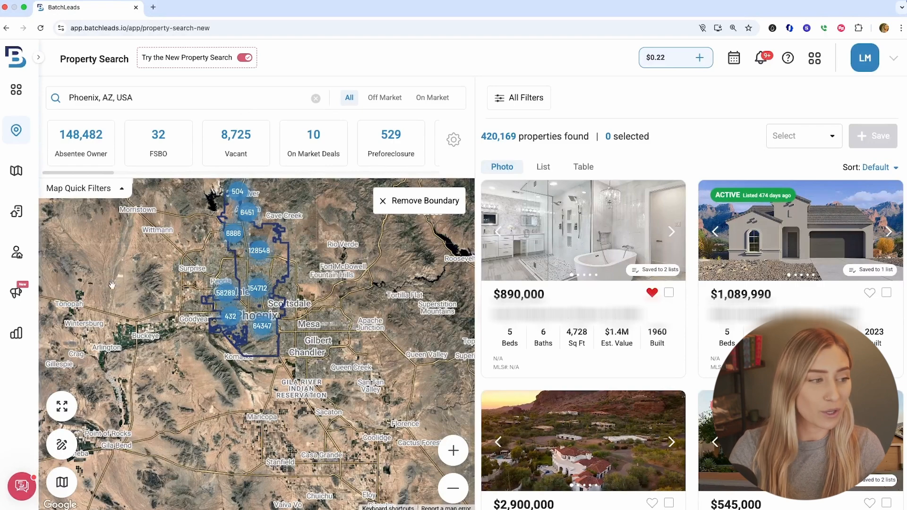
{"action": "left_click", "coordinate": [21, 486]}
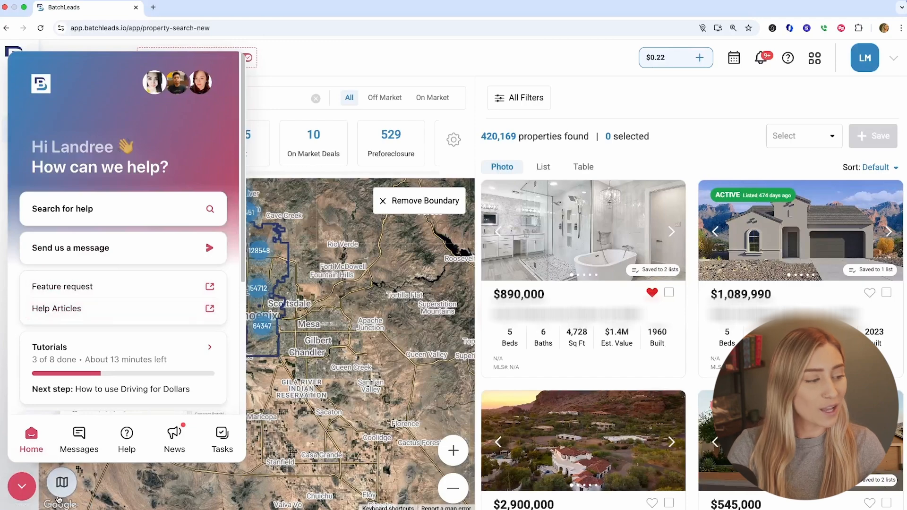
{"action": "left_click", "coordinate": [22, 486]}
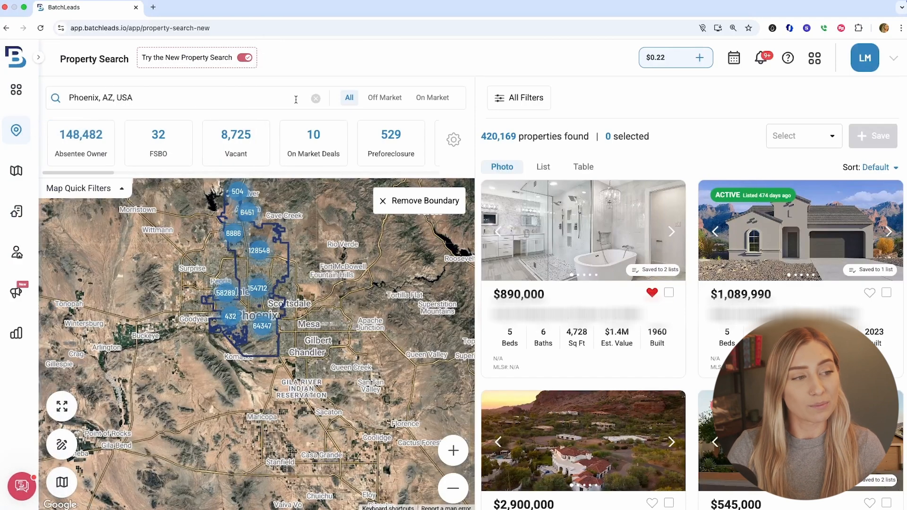
Replace the search location with Austin, TX, USA
{"action": "left_click", "coordinate": [315, 99]}
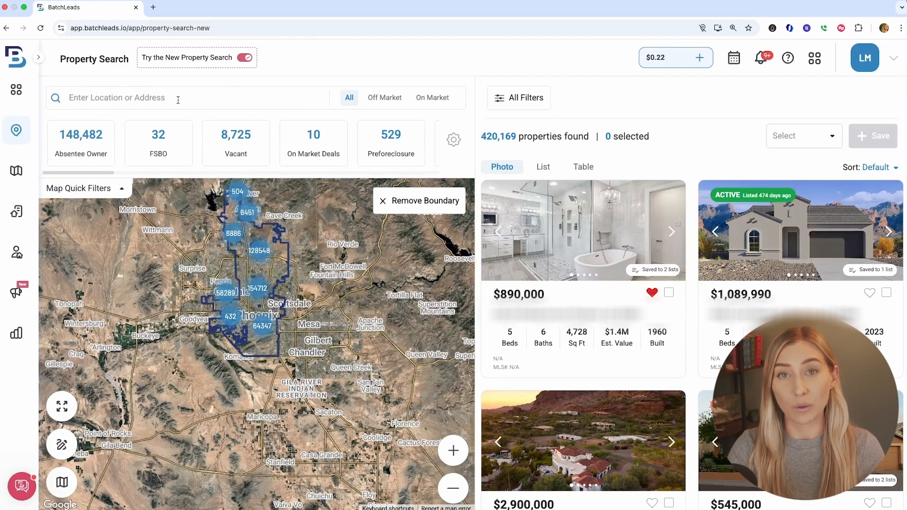
{"action": "left_click", "coordinate": [66, 446]}
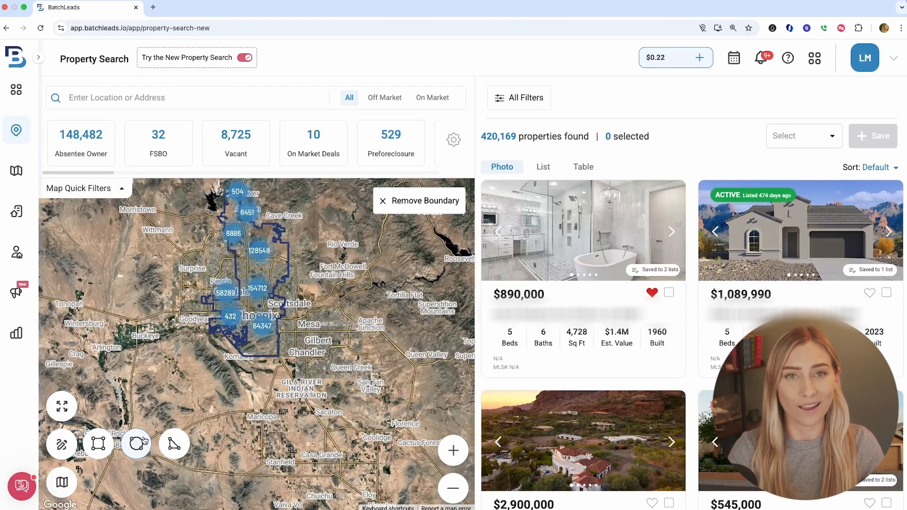
{"action": "left_click", "coordinate": [62, 444]}
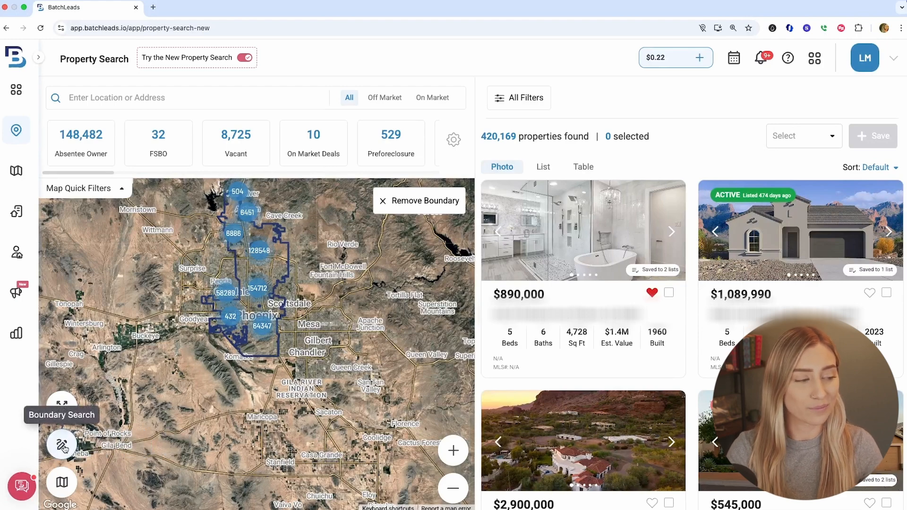
{"action": "left_click", "coordinate": [160, 97]}
{"action": "type", "text": "austin"}
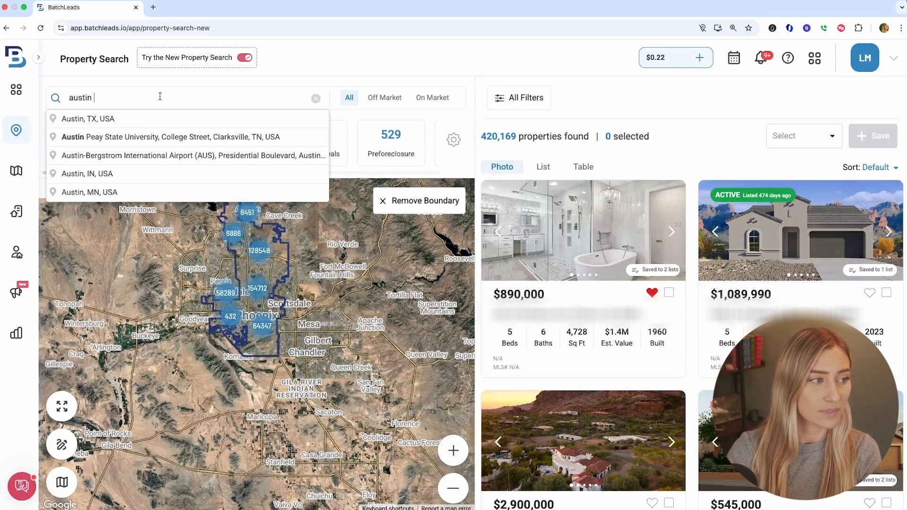
{"action": "left_click", "coordinate": [153, 120]}
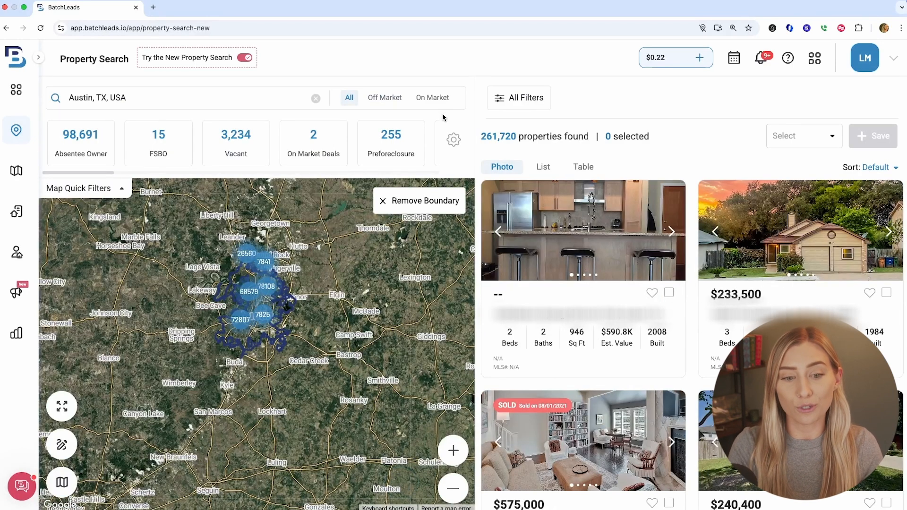
Show off-market properties only and set BatchRank likelihood to sell to Most Likely, then view the results
{"action": "left_click", "coordinate": [385, 100]}
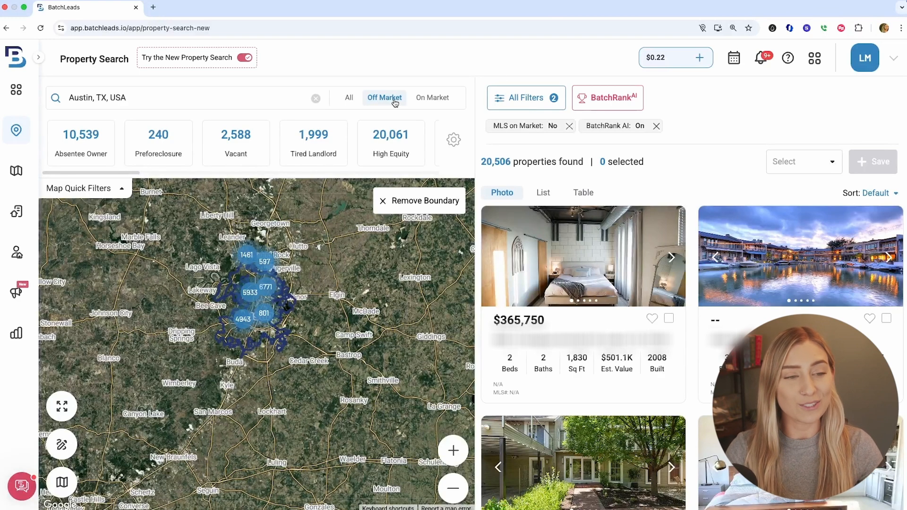
{"action": "left_click", "coordinate": [617, 103]}
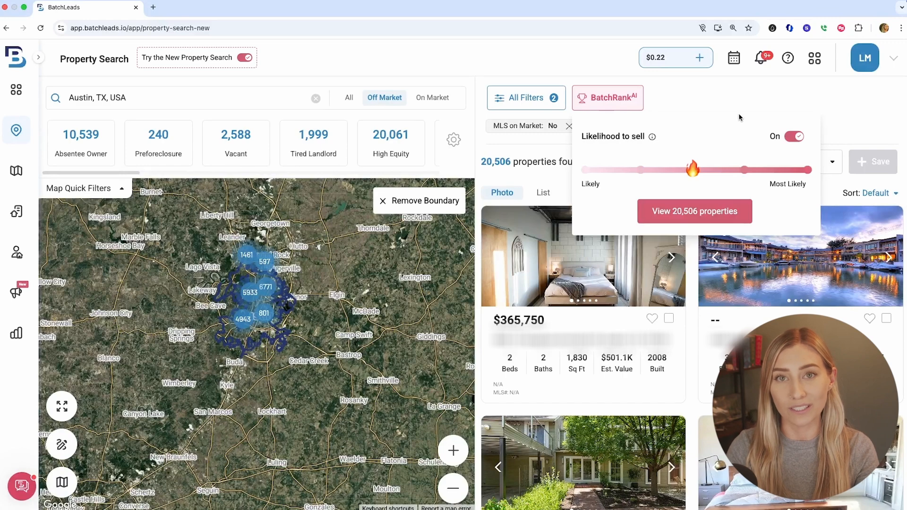
{"action": "left_click_drag", "start_coordinate": [692, 170], "coordinate": [747, 171]}
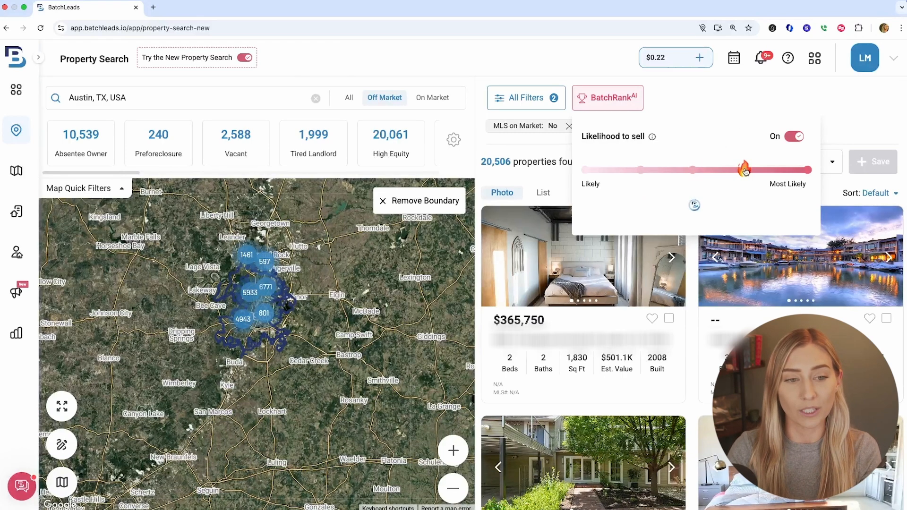
{"action": "left_click", "coordinate": [809, 170]}
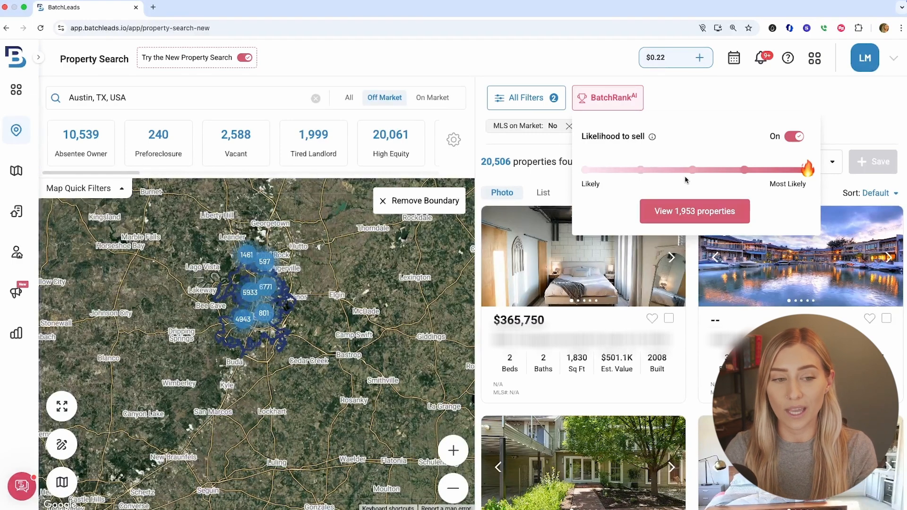
{"action": "left_click", "coordinate": [707, 214]}
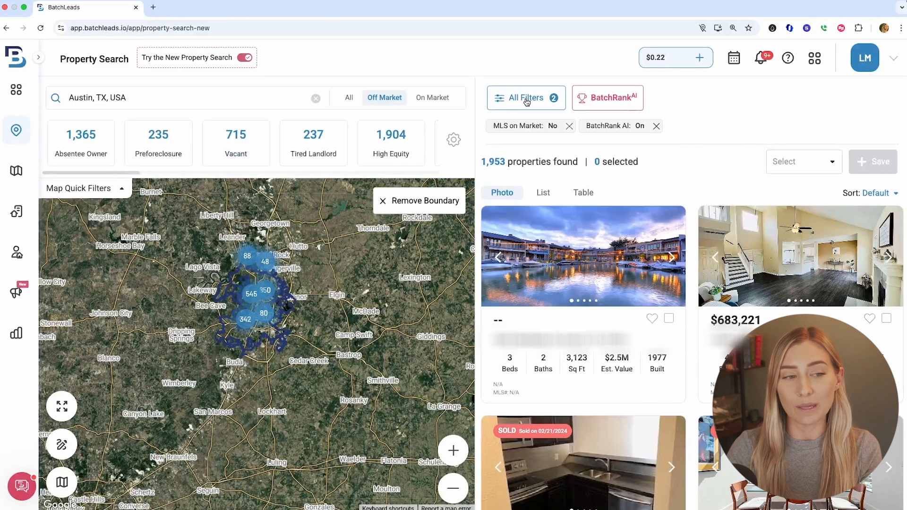
Open All Filters and review the Property Characteristics section
{"action": "left_click", "coordinate": [527, 101]}
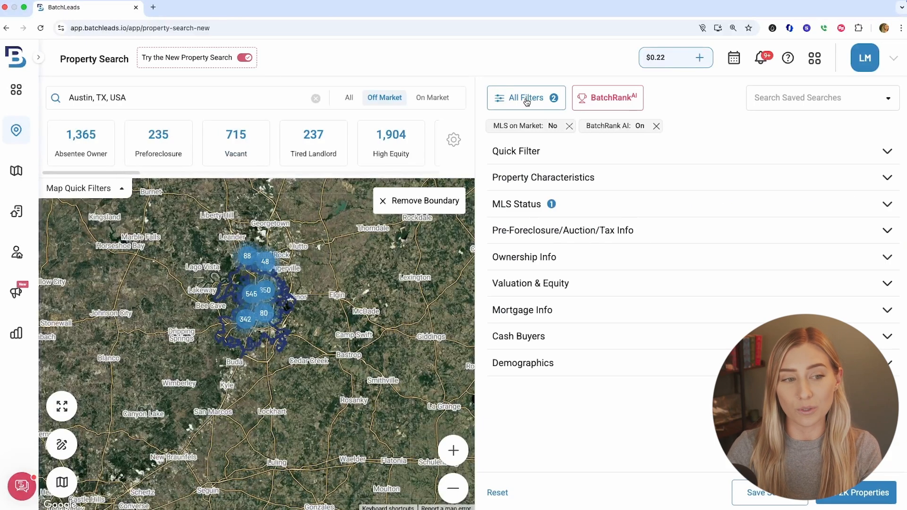
{"action": "left_click", "coordinate": [640, 178]}
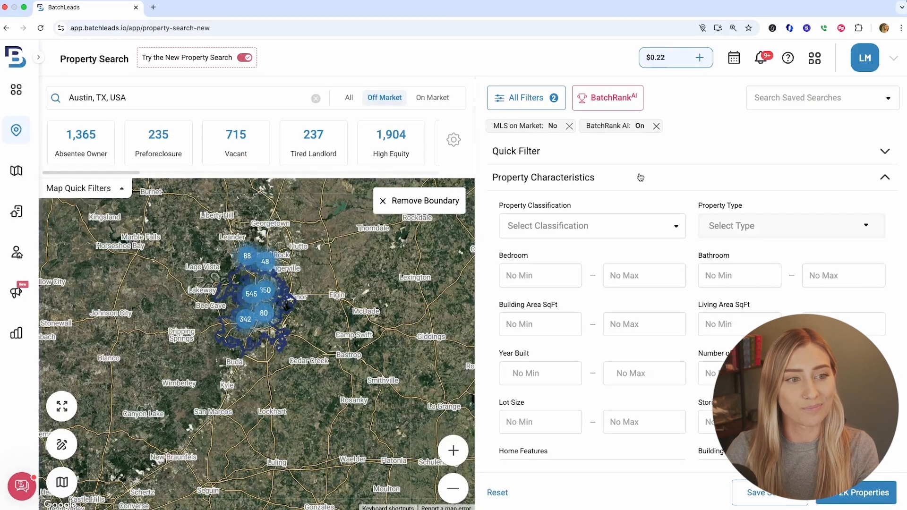
{"action": "left_click", "coordinate": [640, 177]}
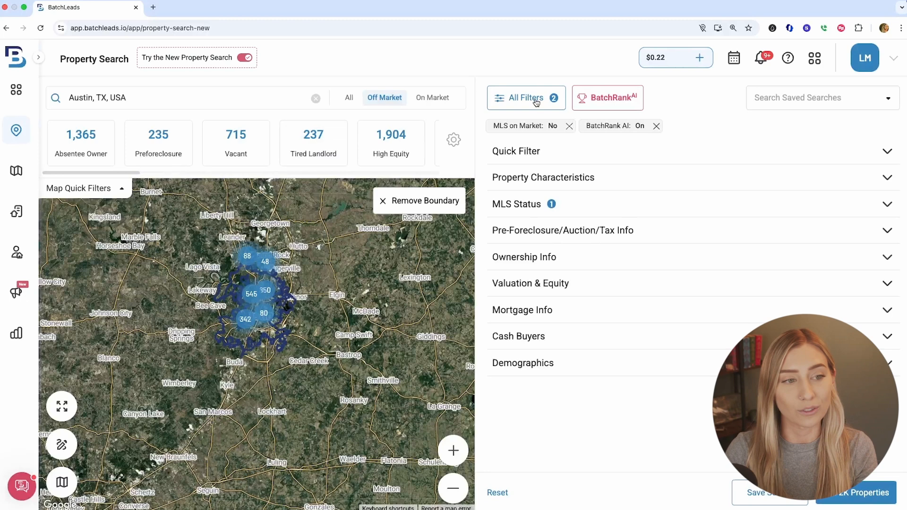
{"action": "left_click", "coordinate": [167, 145]}
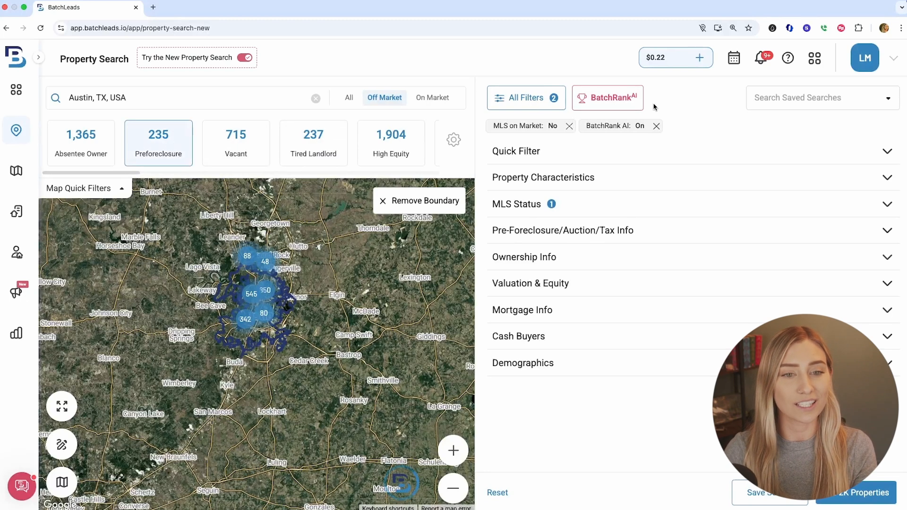
{"action": "left_click", "coordinate": [530, 98]}
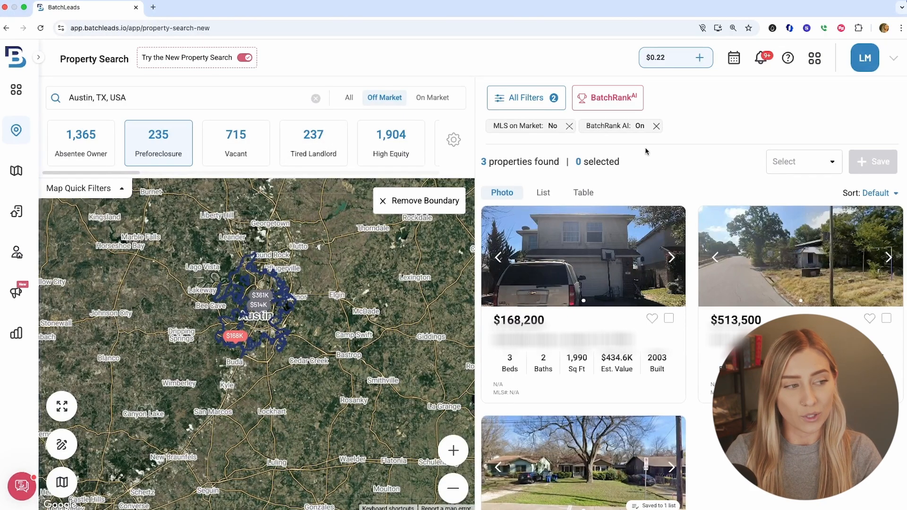
{"action": "left_click", "coordinate": [162, 143]}
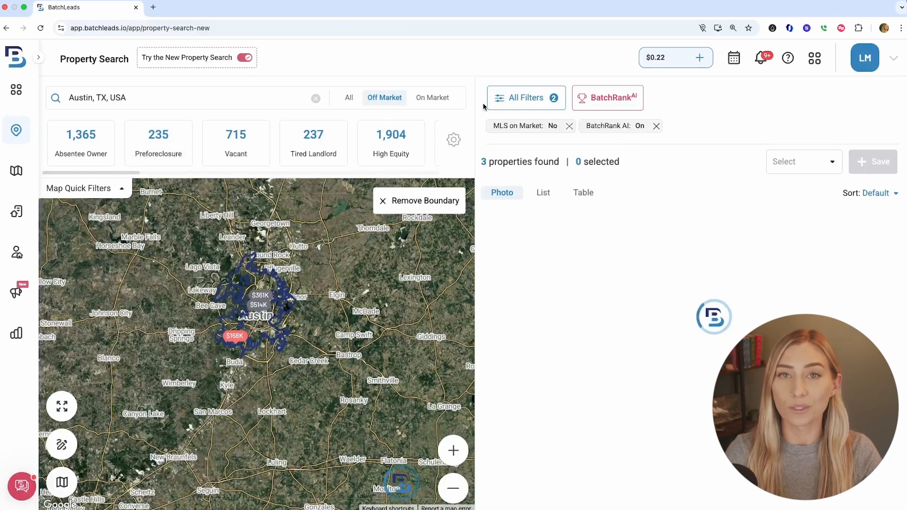
Open All Filters, expand Quick Filter, and check Property Vacant
{"action": "left_click", "coordinate": [537, 96]}
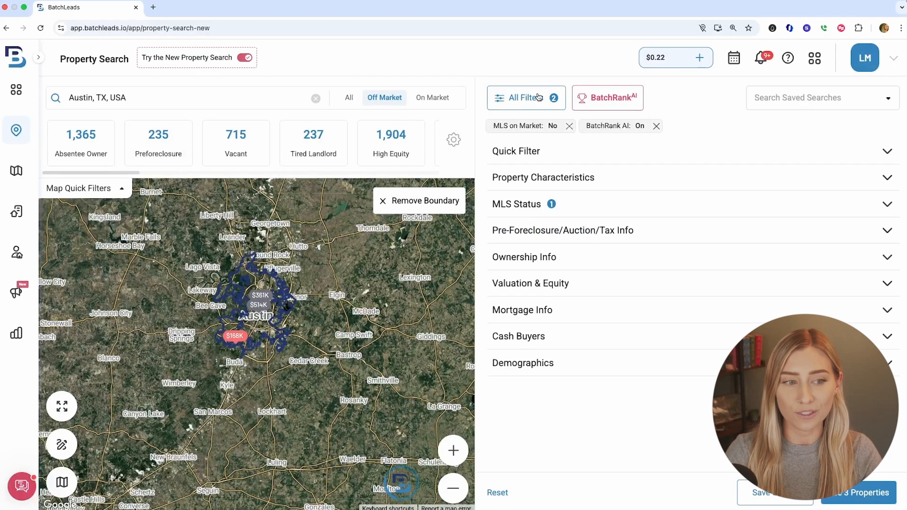
{"action": "left_click", "coordinate": [646, 158]}
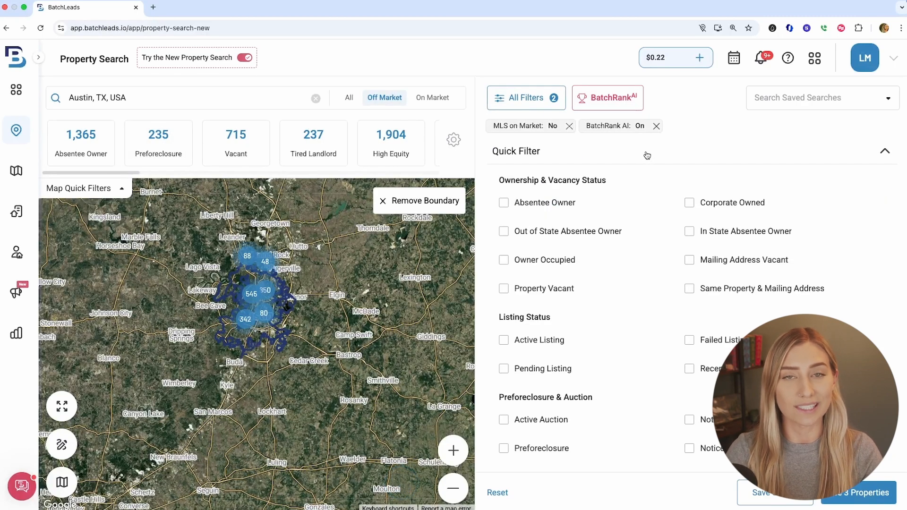
{"action": "left_click", "coordinate": [561, 293]}
{"action": "left_click", "coordinate": [709, 340]}
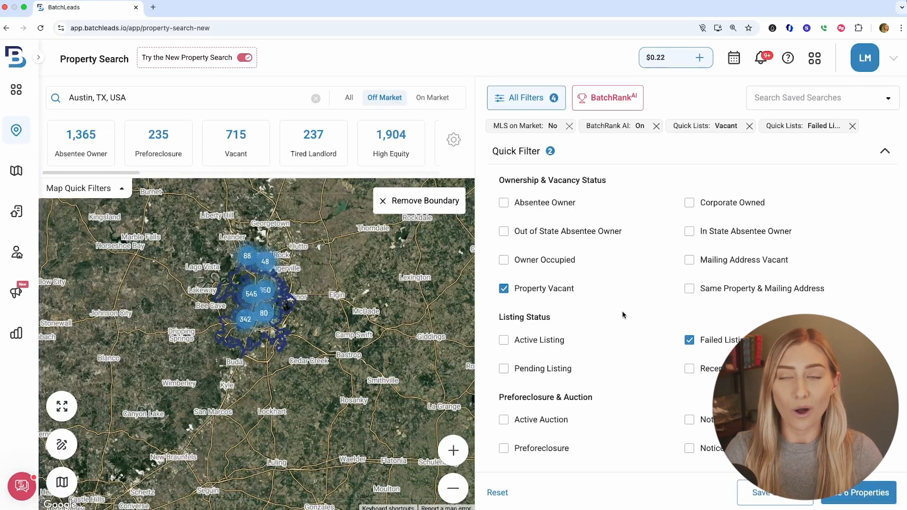
{"action": "mouse_move", "coordinate": [704, 339]}
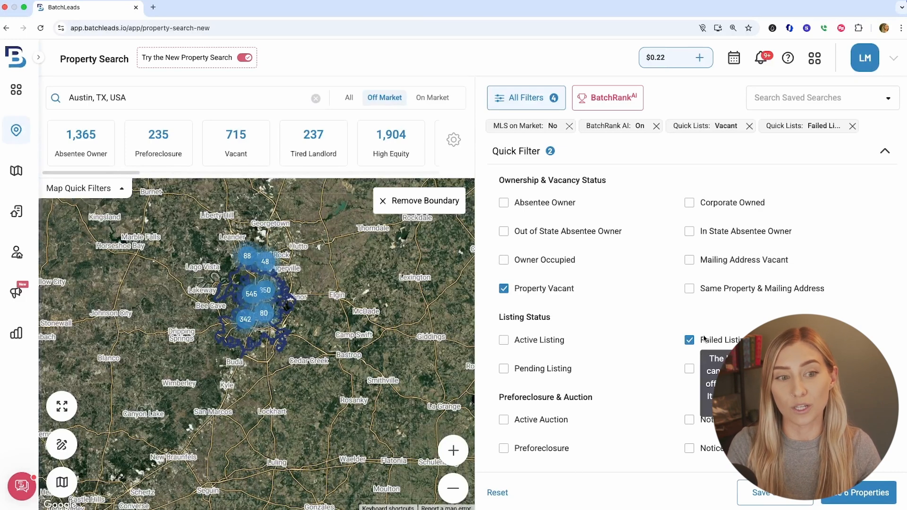
{"action": "left_click", "coordinate": [704, 339]}
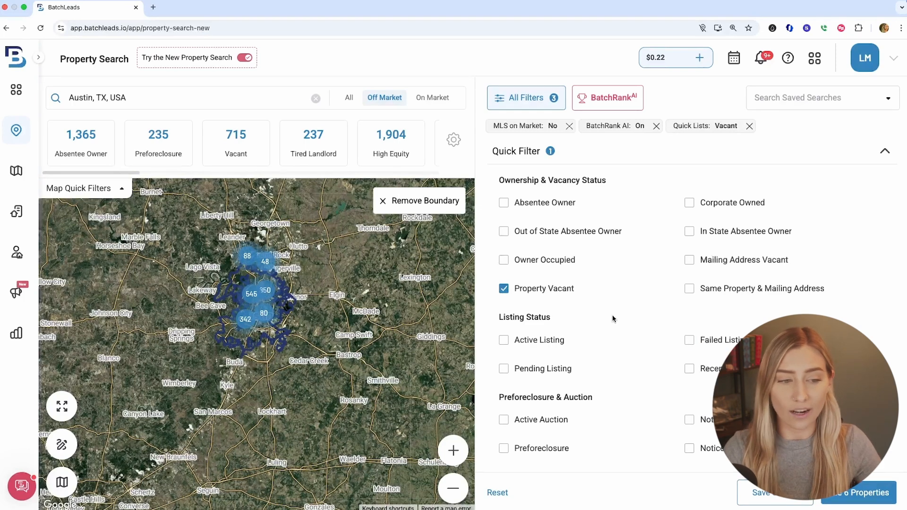
Check the Preforeclosure quick filter
{"action": "scroll", "coordinate": [614, 320], "scroll_direction": "down", "scroll_amount": 2}
{"action": "scroll", "coordinate": [617, 338], "scroll_direction": "down", "scroll_amount": 1}
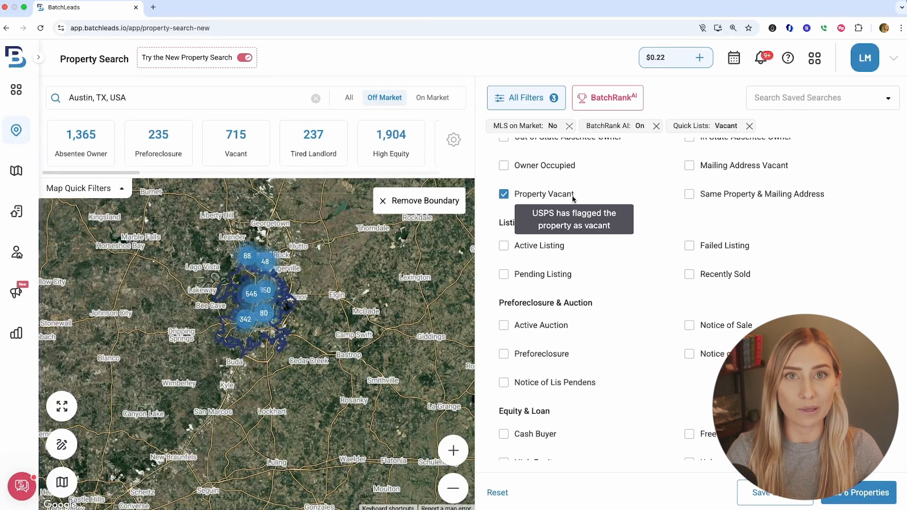
{"action": "left_click", "coordinate": [561, 359]}
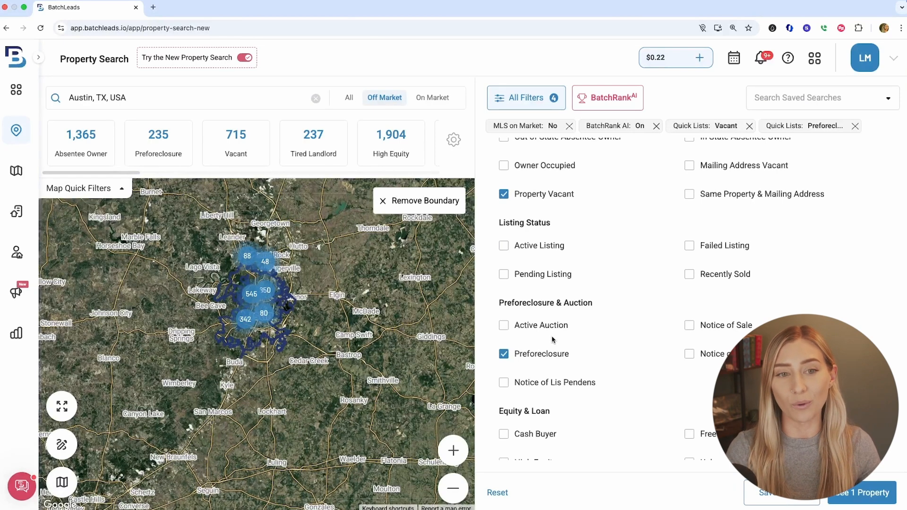
Remove the BatchRank AI and Preforeclosure filters from the active filter chips
{"action": "left_click", "coordinate": [656, 126]}
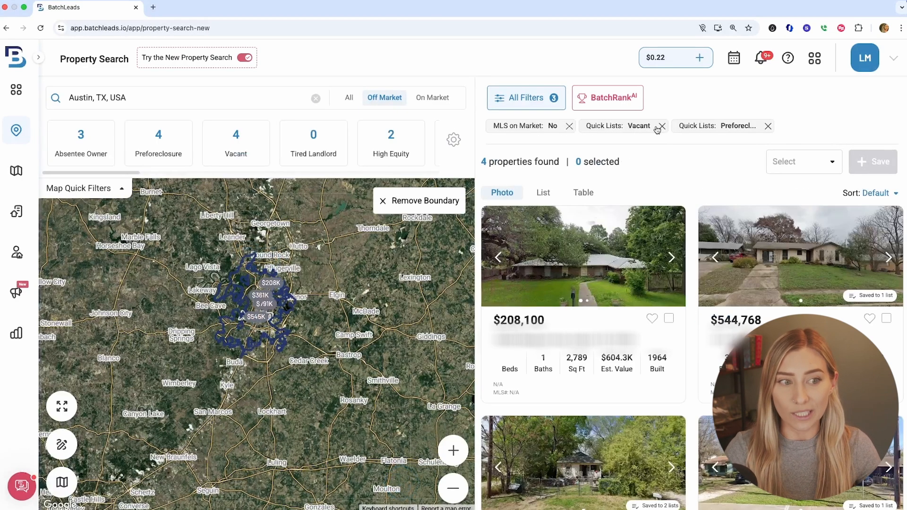
{"action": "left_click", "coordinate": [527, 98]}
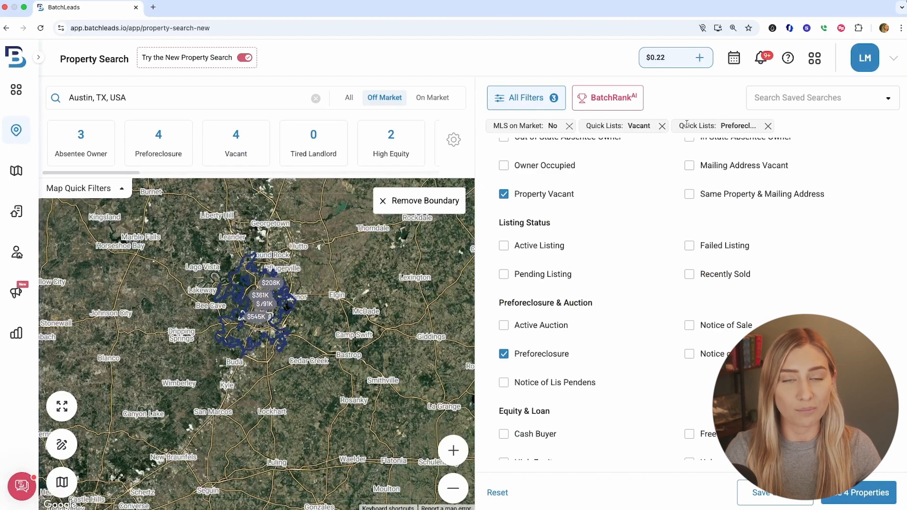
{"action": "left_click", "coordinate": [768, 125]}
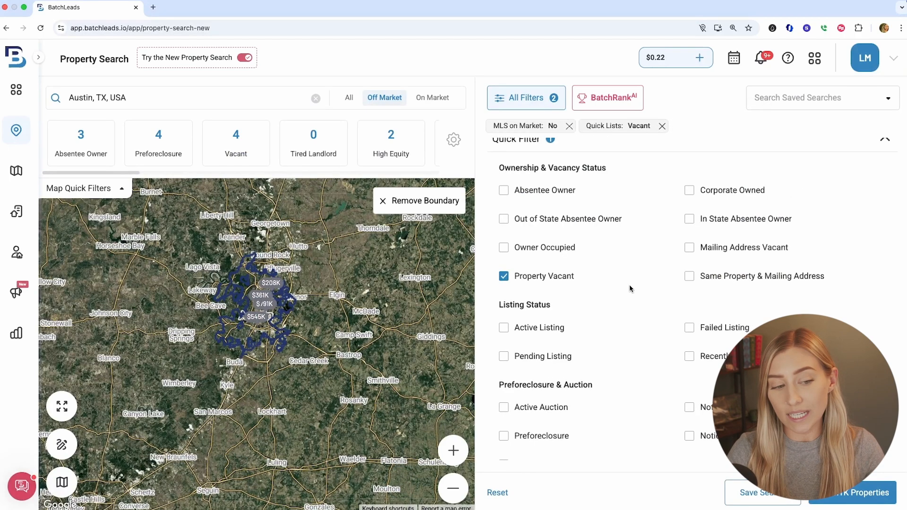
Check the Tax Default quick filter under Other
{"action": "scroll", "coordinate": [630, 289], "scroll_direction": "down", "scroll_amount": 3}
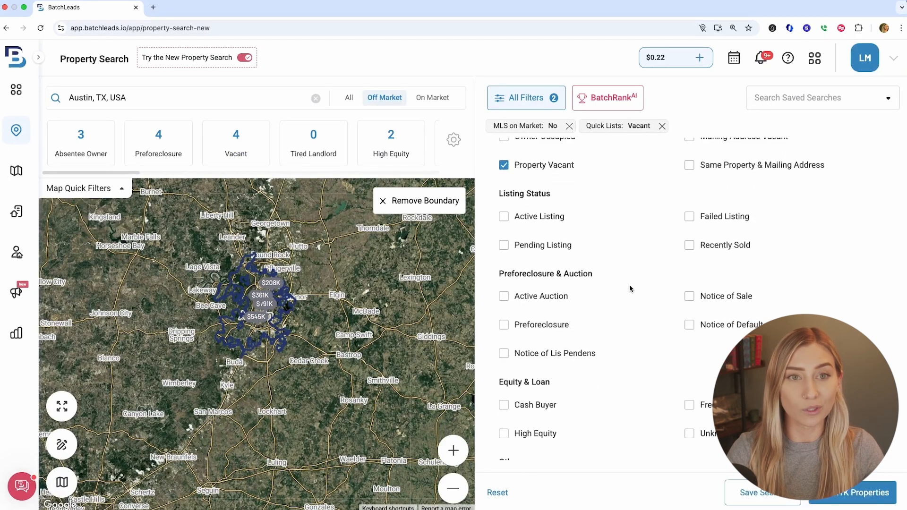
{"action": "scroll", "coordinate": [629, 289], "scroll_direction": "down", "scroll_amount": 5}
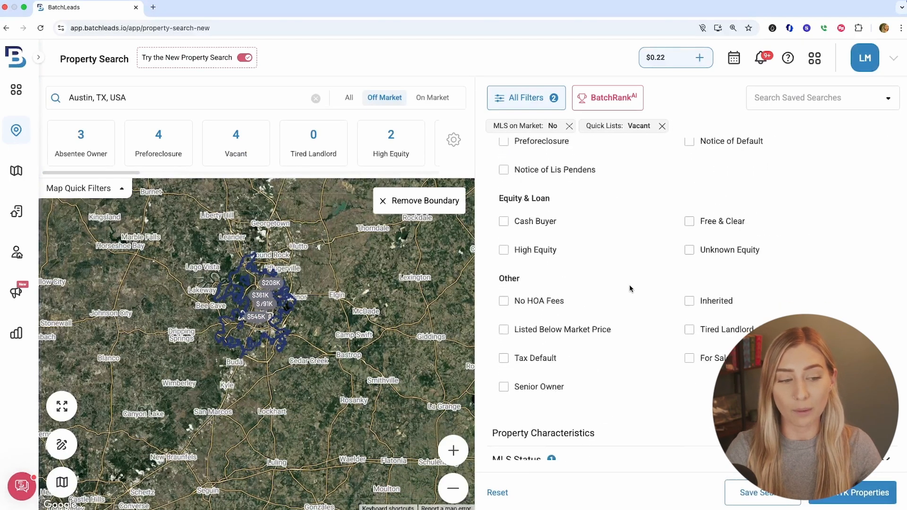
{"action": "left_click", "coordinate": [554, 357]}
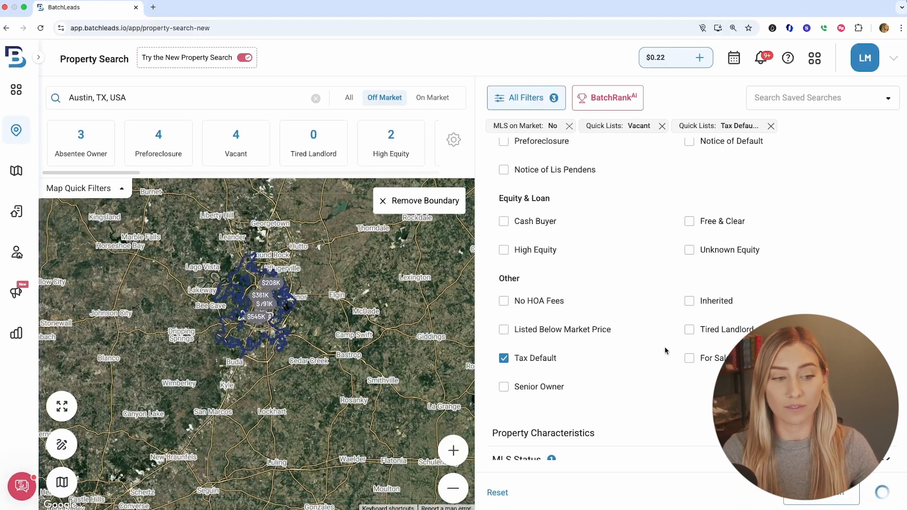
Review the quick filter options and the remaining filter sections
{"action": "scroll", "coordinate": [662, 350], "scroll_direction": "up", "scroll_amount": 8}
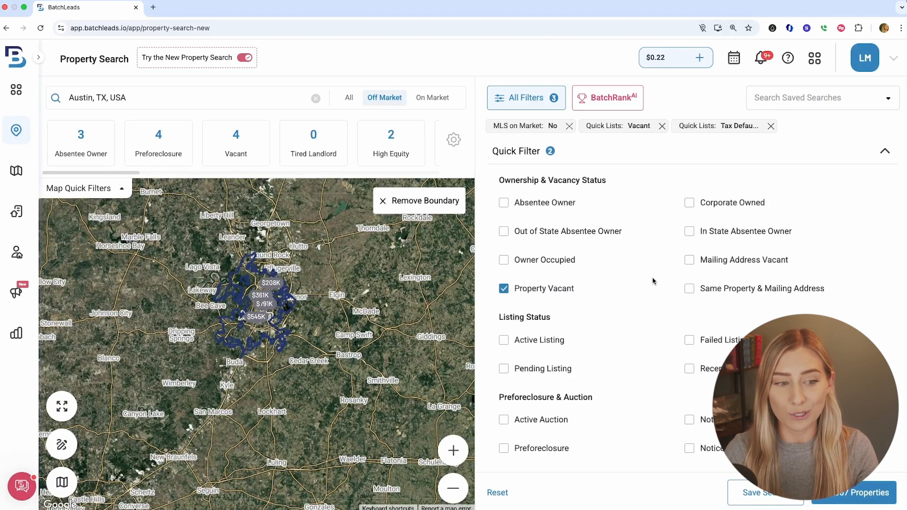
{"action": "scroll", "coordinate": [643, 265], "scroll_direction": "down", "scroll_amount": 2}
{"action": "scroll", "coordinate": [645, 270], "scroll_direction": "down", "scroll_amount": 4}
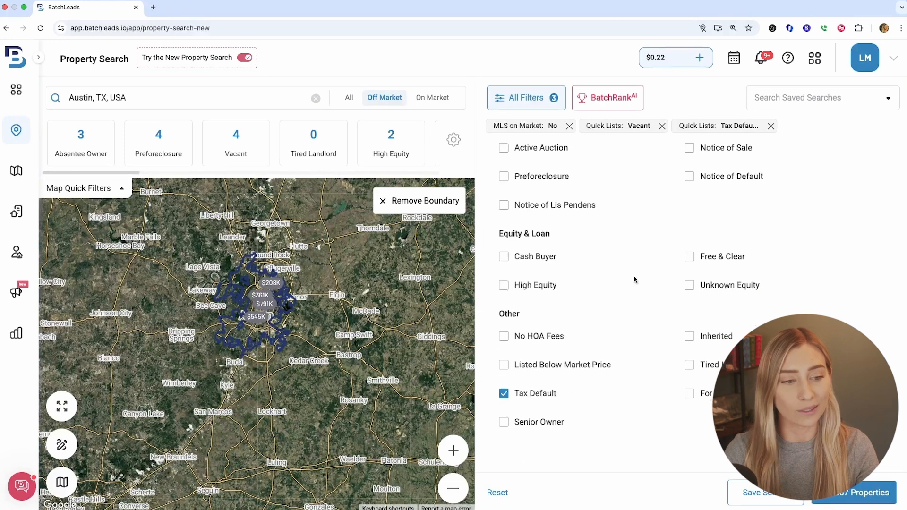
{"action": "scroll", "coordinate": [632, 303], "scroll_direction": "down", "scroll_amount": 1}
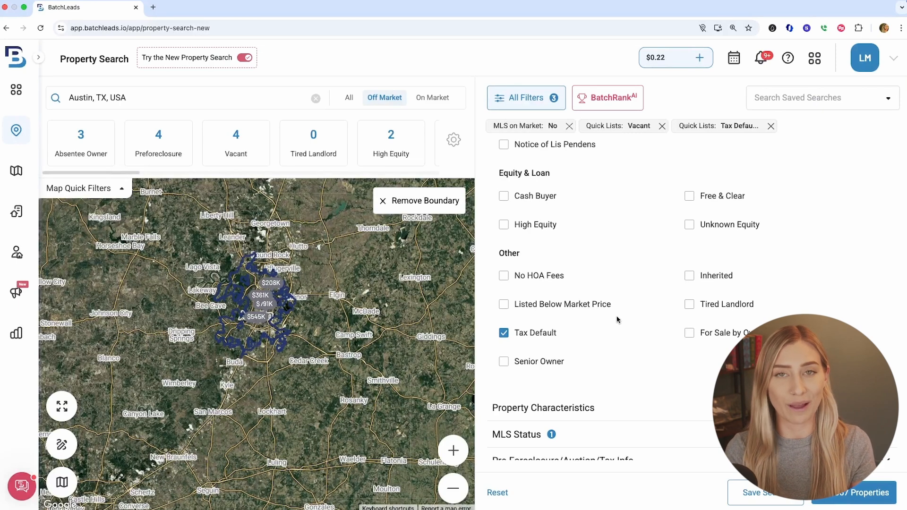
{"action": "scroll", "coordinate": [617, 319], "scroll_direction": "down", "scroll_amount": 3}
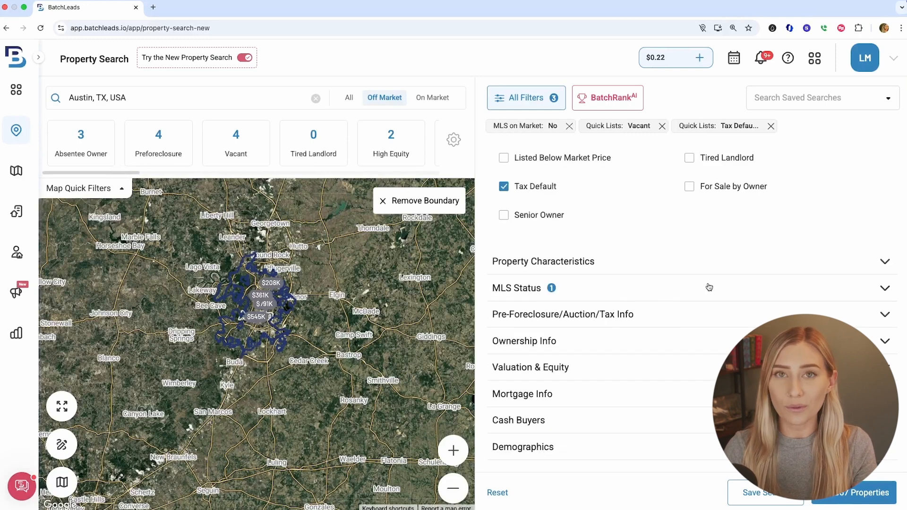
Set the property classification to Residential and the property type to the Single Family sub-classification
{"action": "left_click", "coordinate": [671, 262]}
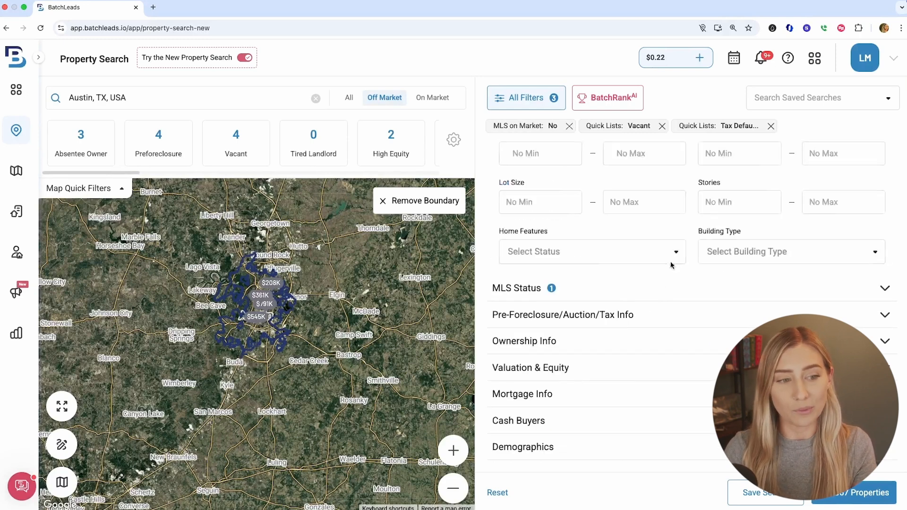
{"action": "left_click", "coordinate": [652, 229]}
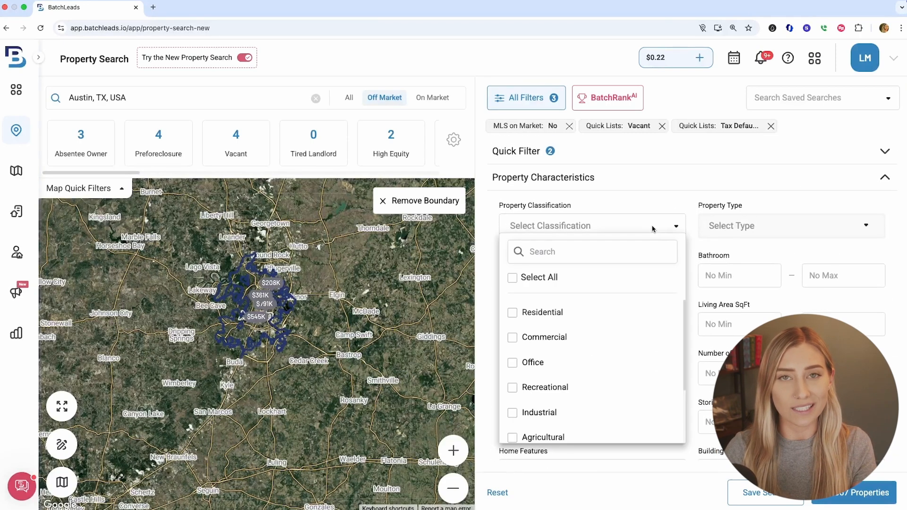
{"action": "left_click", "coordinate": [591, 317]}
{"action": "left_click", "coordinate": [763, 231]}
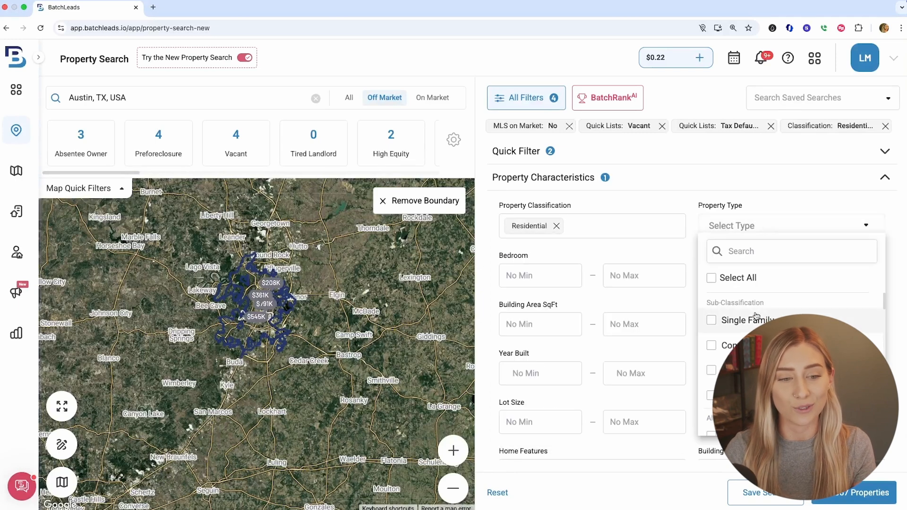
{"action": "left_click", "coordinate": [752, 325]}
{"action": "left_click", "coordinate": [586, 348]}
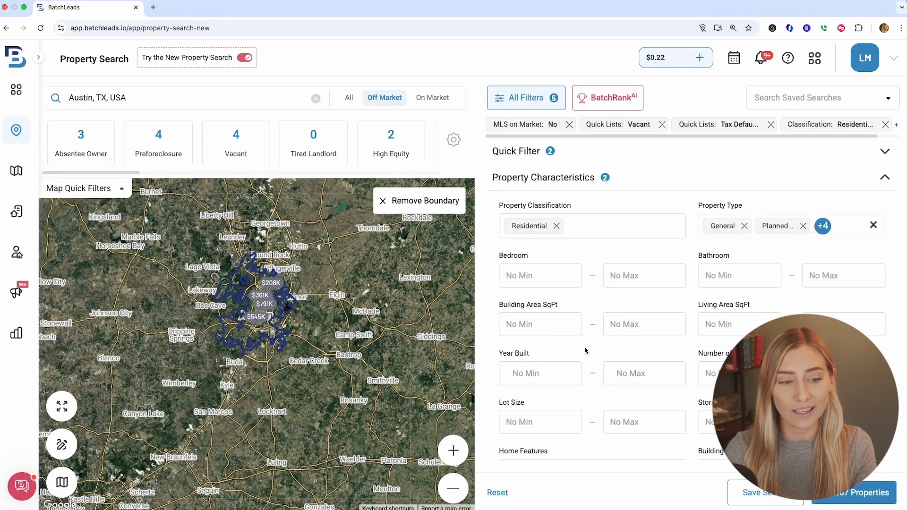
Set the maximum Year Built to 2000
{"action": "left_click", "coordinate": [628, 377]}
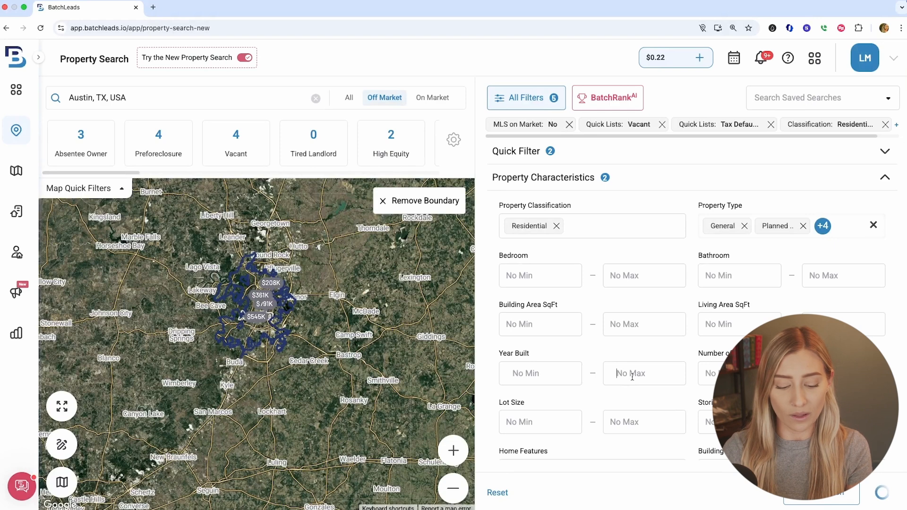
{"action": "type", "text": "2000"}
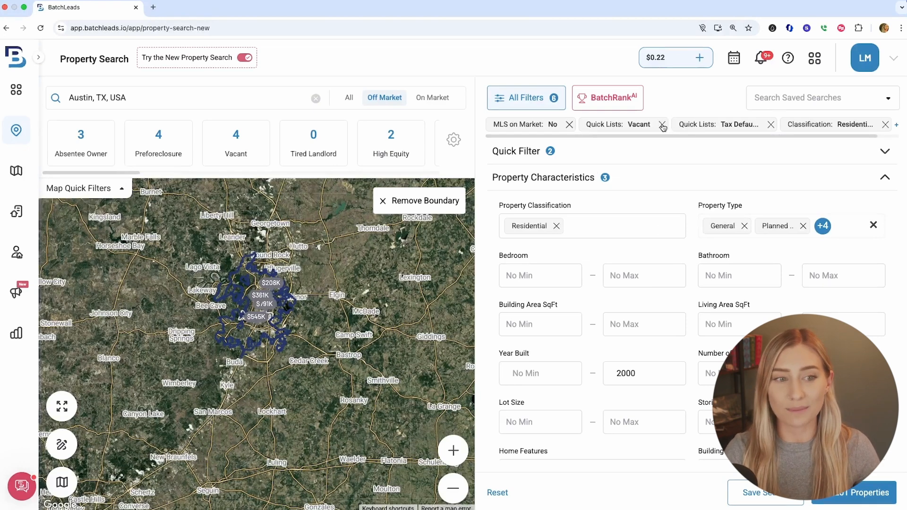
Review the MLS Status and Pre-Foreclosure/Auction/Tax Info filter sections
{"action": "scroll", "coordinate": [660, 255], "scroll_direction": "down", "scroll_amount": 5}
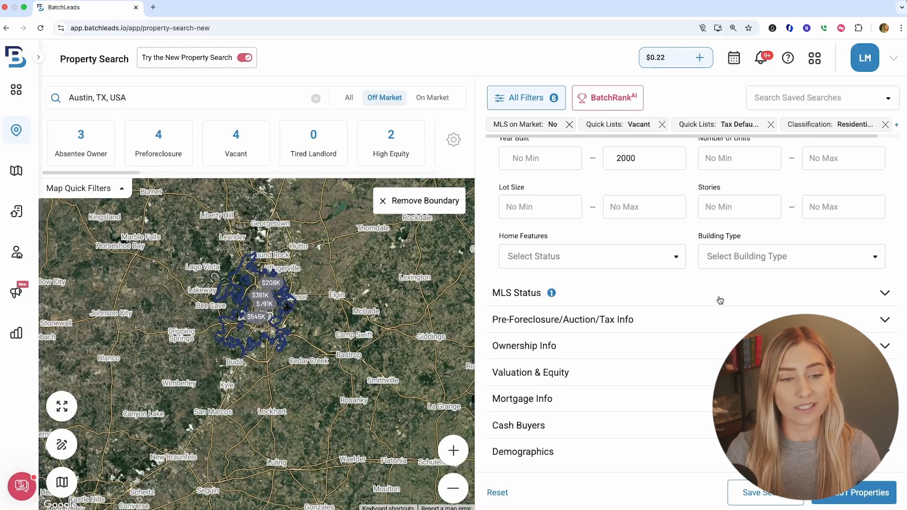
{"action": "left_click", "coordinate": [720, 300]}
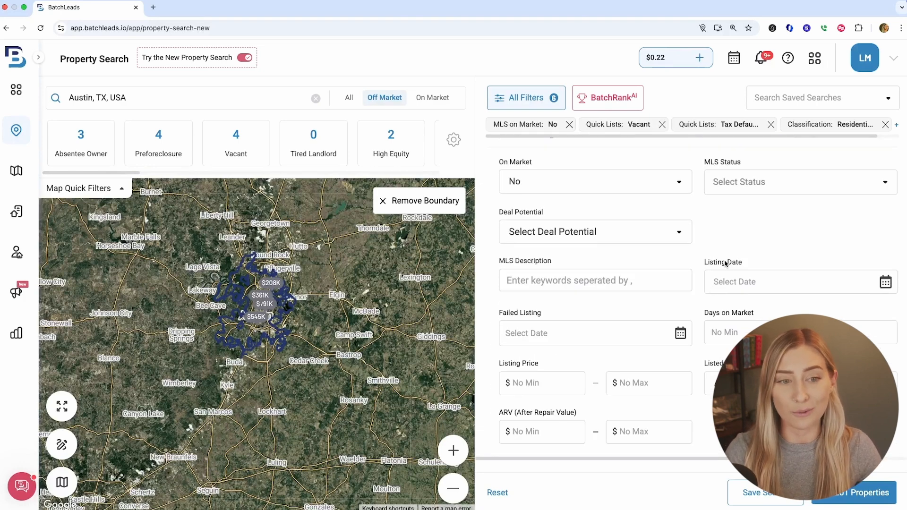
{"action": "scroll", "coordinate": [725, 263], "scroll_direction": "up", "scroll_amount": 2}
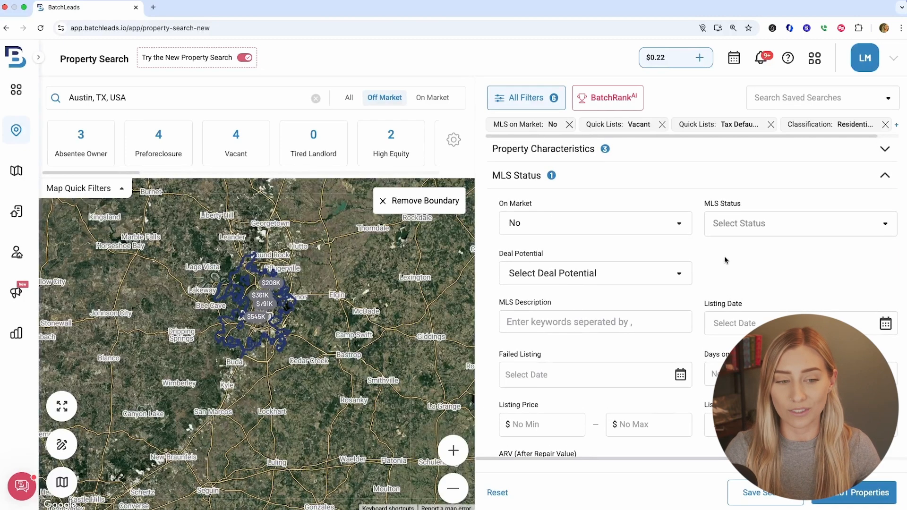
{"action": "scroll", "coordinate": [723, 258], "scroll_direction": "down", "scroll_amount": 5}
{"action": "left_click", "coordinate": [669, 312]}
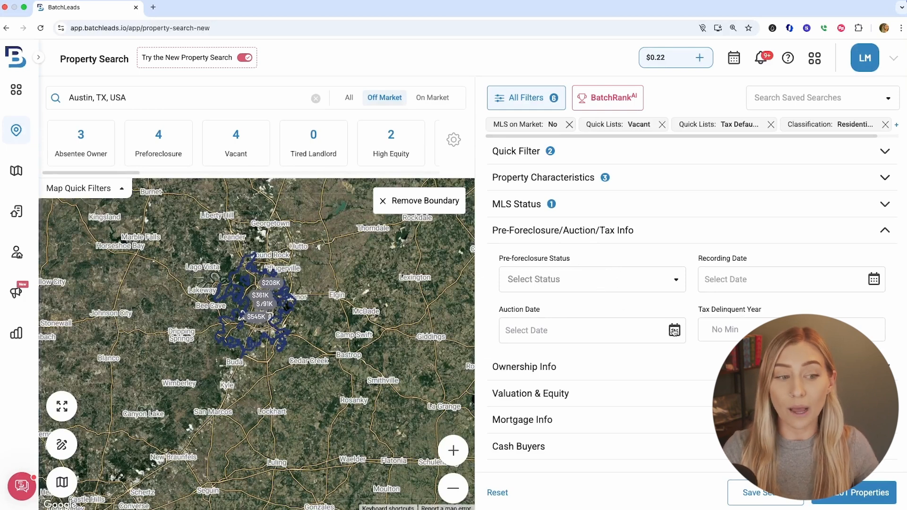
{"action": "scroll", "coordinate": [693, 294], "scroll_direction": "down", "scroll_amount": 1}
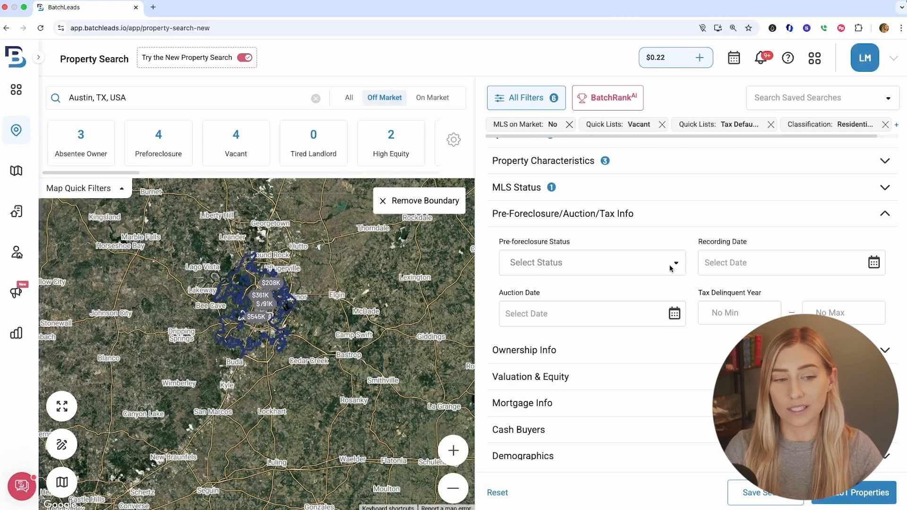
{"action": "scroll", "coordinate": [671, 268], "scroll_direction": "down", "scroll_amount": 1}
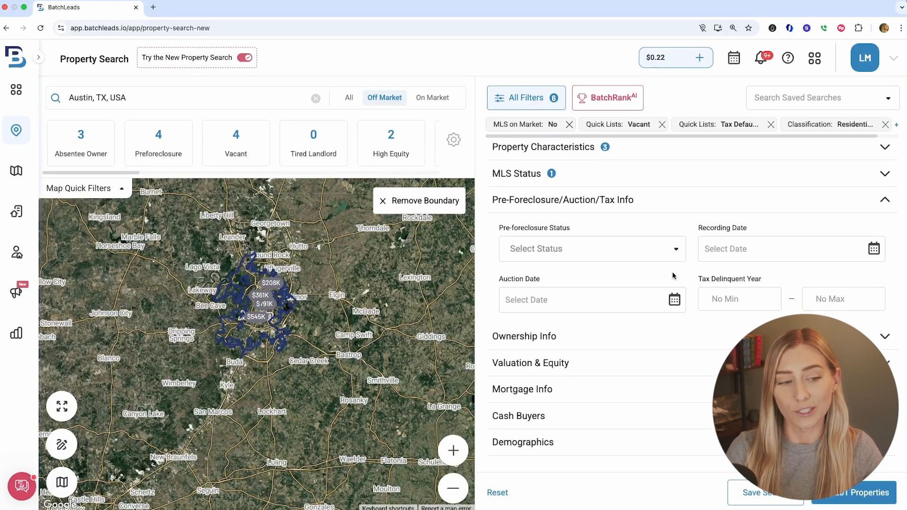
Set the minimum years of ownership to 7 years under Ownership Info
{"action": "left_click", "coordinate": [692, 342]}
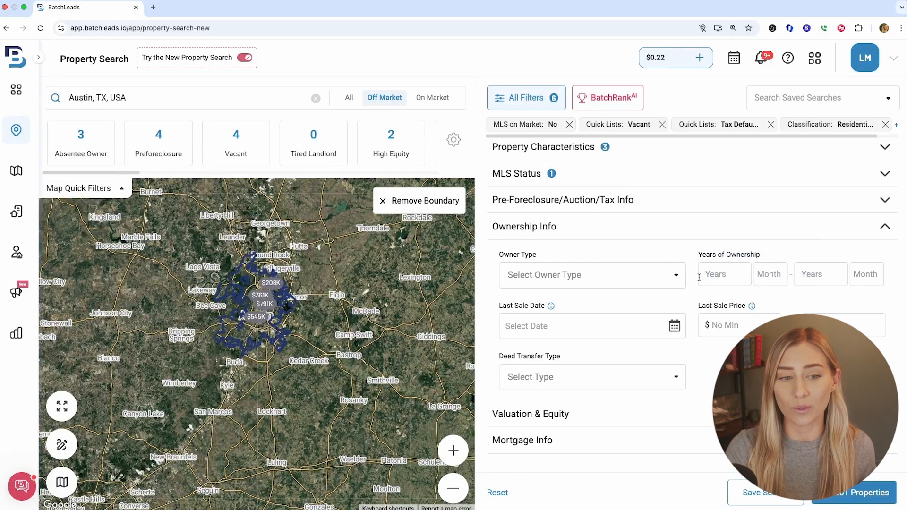
{"action": "left_click", "coordinate": [713, 273]}
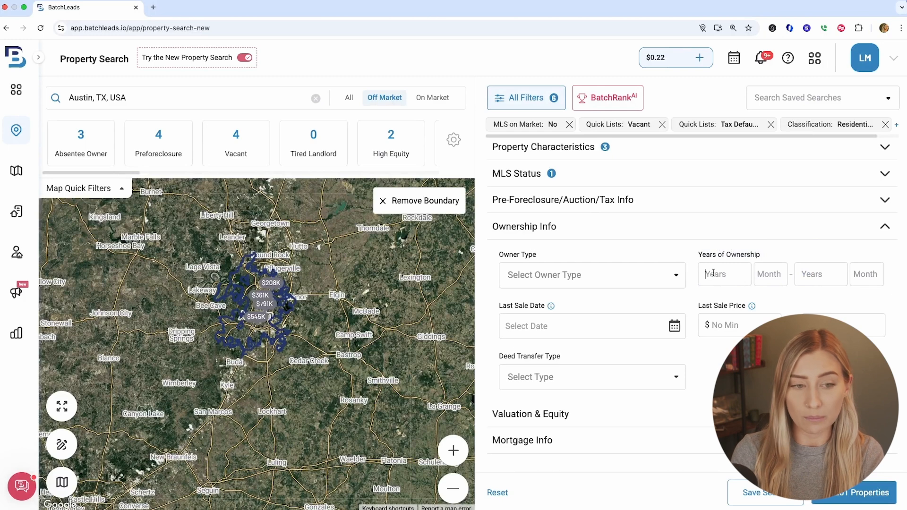
{"action": "type", "text": "7"}
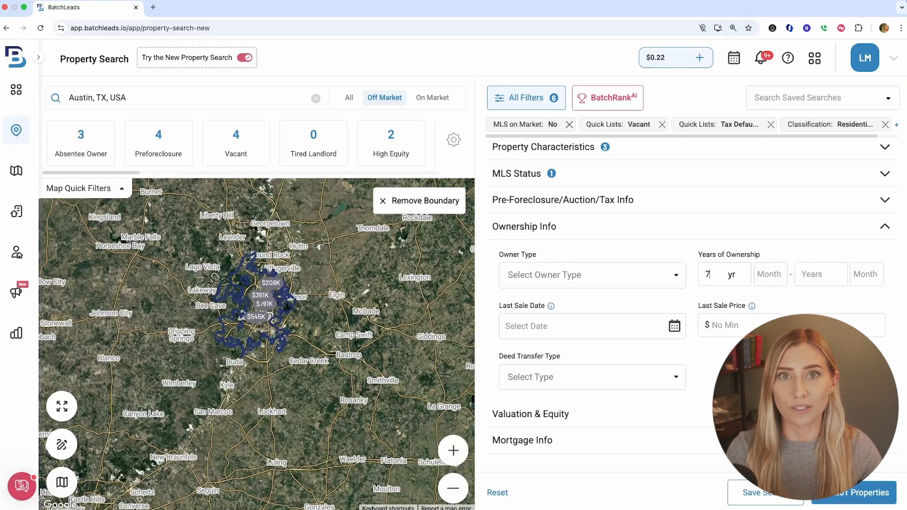
Review the Valuation & Equity, Mortgage Info, Cash Buyers and Demographics filter sections and the active filter chips
{"action": "scroll", "coordinate": [668, 269], "scroll_direction": "down", "scroll_amount": 2}
{"action": "left_click", "coordinate": [676, 354]}
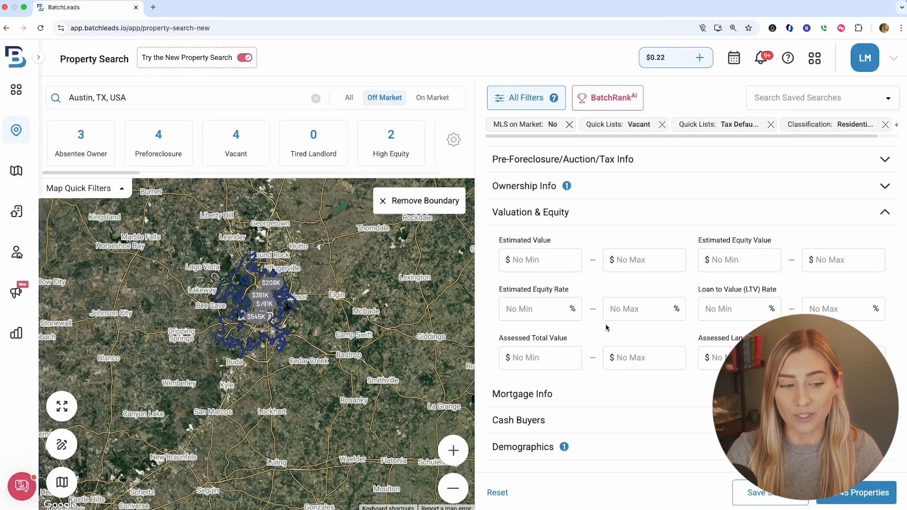
{"action": "left_click", "coordinate": [621, 386]}
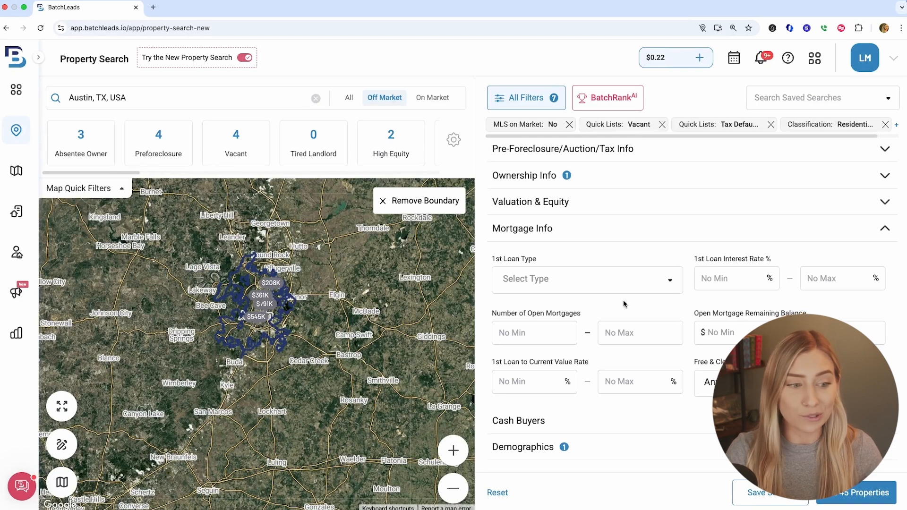
{"action": "left_click", "coordinate": [624, 425]}
{"action": "scroll", "coordinate": [710, 339], "scroll_direction": "down", "scroll_amount": 1}
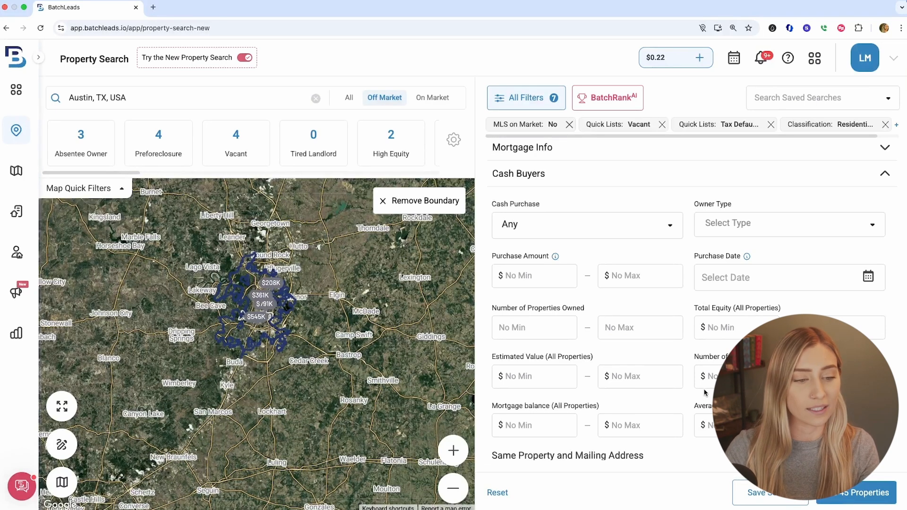
{"action": "scroll", "coordinate": [640, 428], "scroll_direction": "down", "scroll_amount": 3}
{"action": "left_click", "coordinate": [665, 452]}
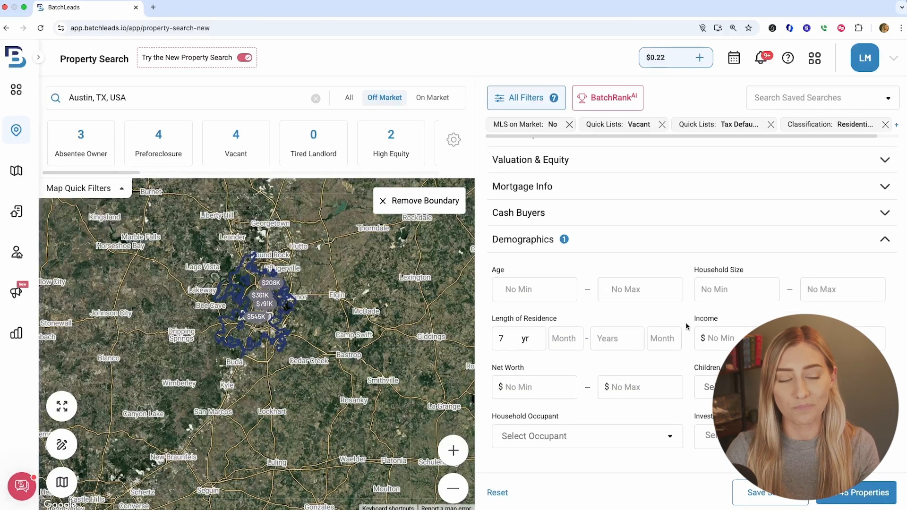
{"action": "scroll", "coordinate": [686, 326], "scroll_direction": "up", "scroll_amount": 1}
{"action": "left_click", "coordinate": [674, 237]}
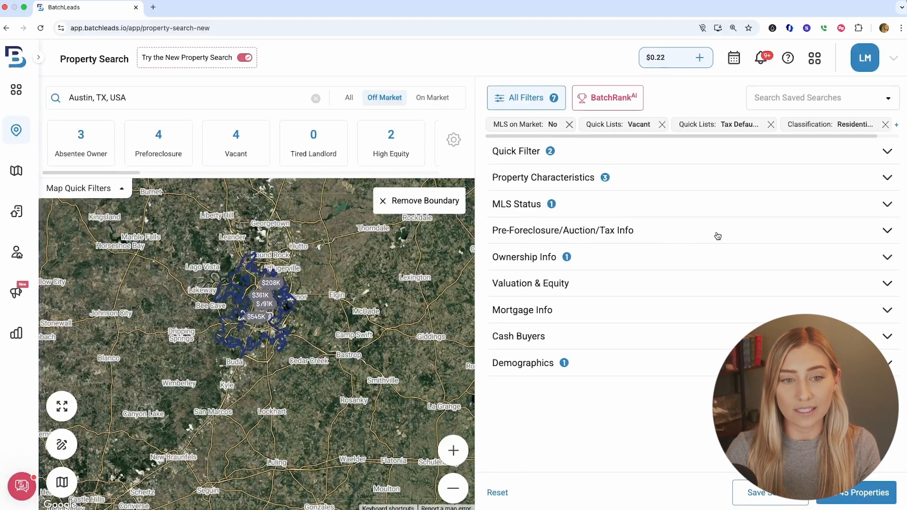
{"action": "scroll", "coordinate": [687, 138], "scroll_direction": "right", "scroll_amount": 2}
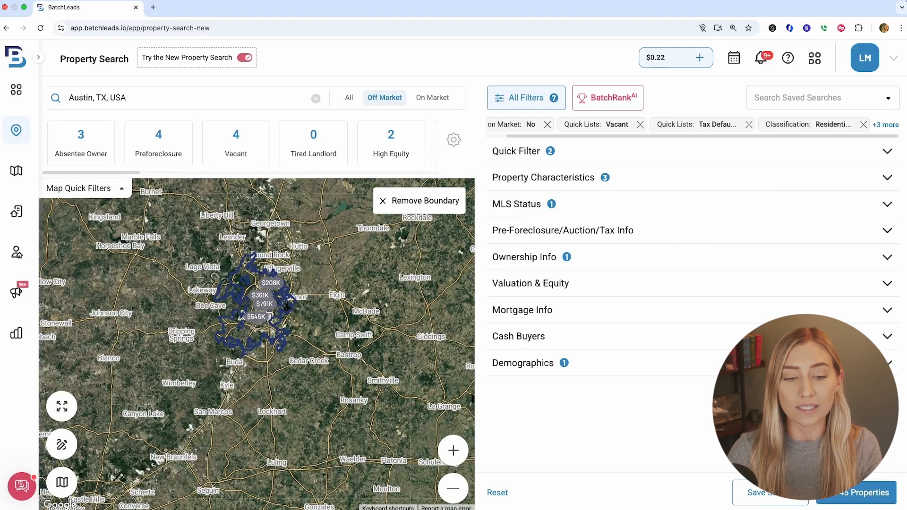
Show the matching properties and select all of them
{"action": "left_click", "coordinate": [852, 487]}
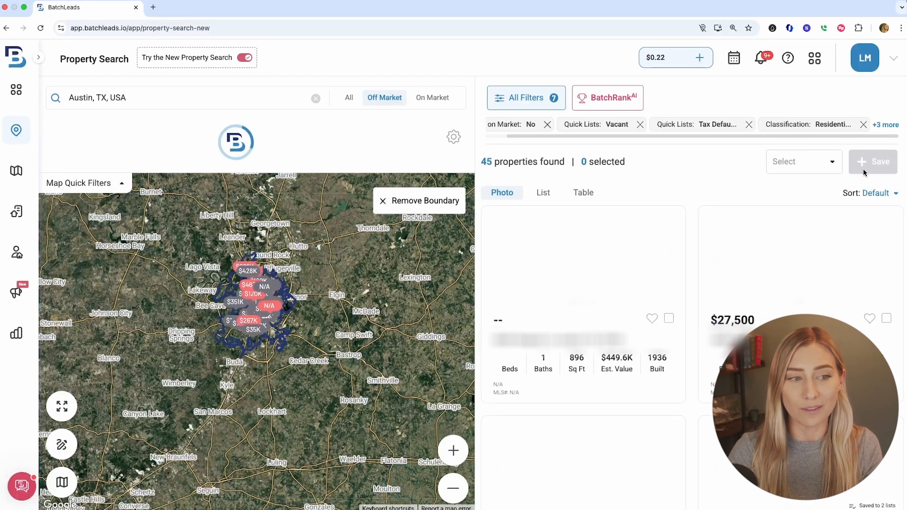
{"action": "left_click", "coordinate": [814, 166]}
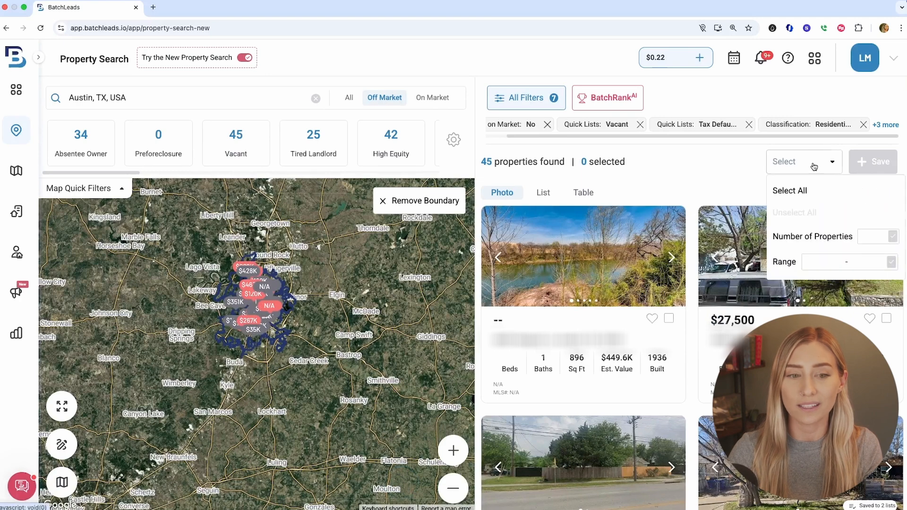
{"action": "left_click", "coordinate": [808, 191]}
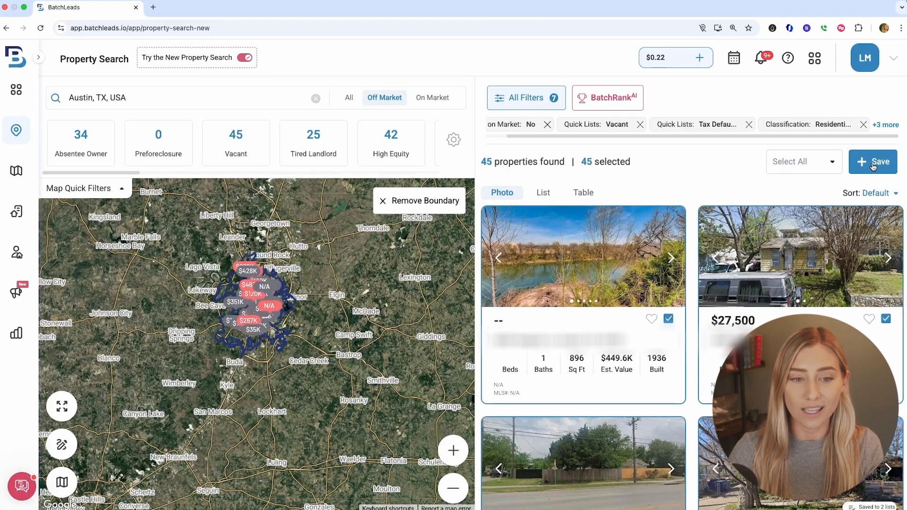
Save the selected properties, choosing the existing Vacant / Tax Default property list
{"action": "left_click", "coordinate": [872, 165]}
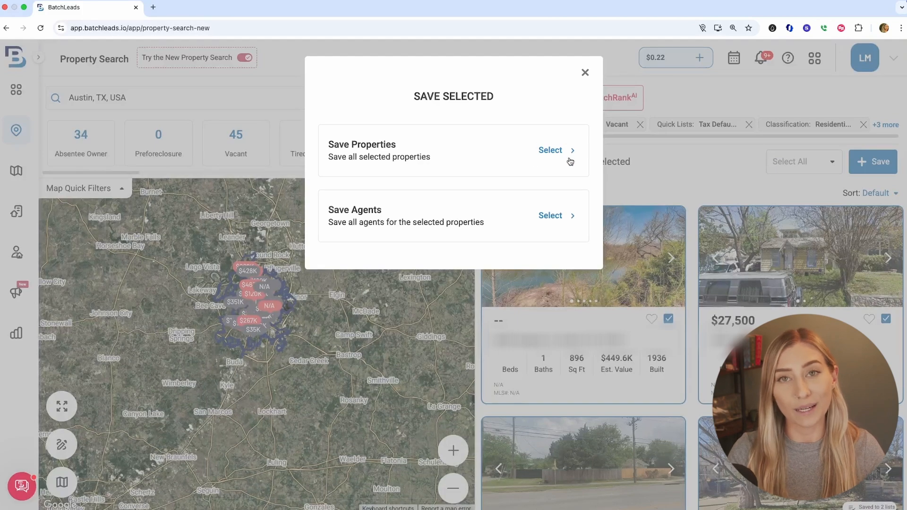
{"action": "left_click", "coordinate": [555, 151]}
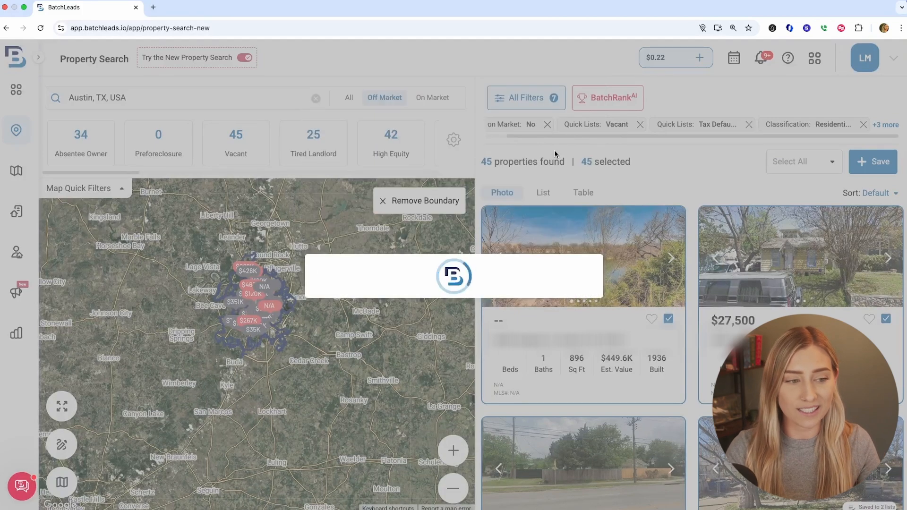
{"action": "left_click", "coordinate": [489, 238]}
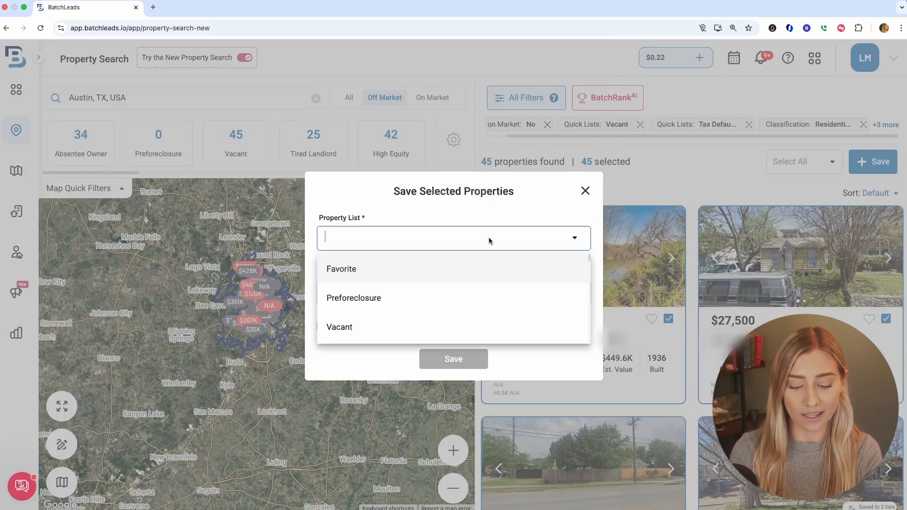
{"action": "type", "text": "Vacant"}
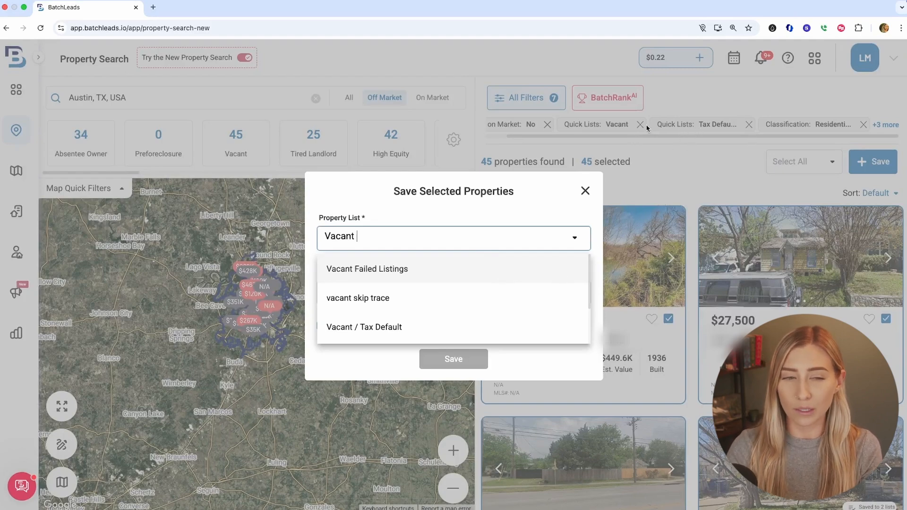
{"action": "left_click", "coordinate": [449, 332]}
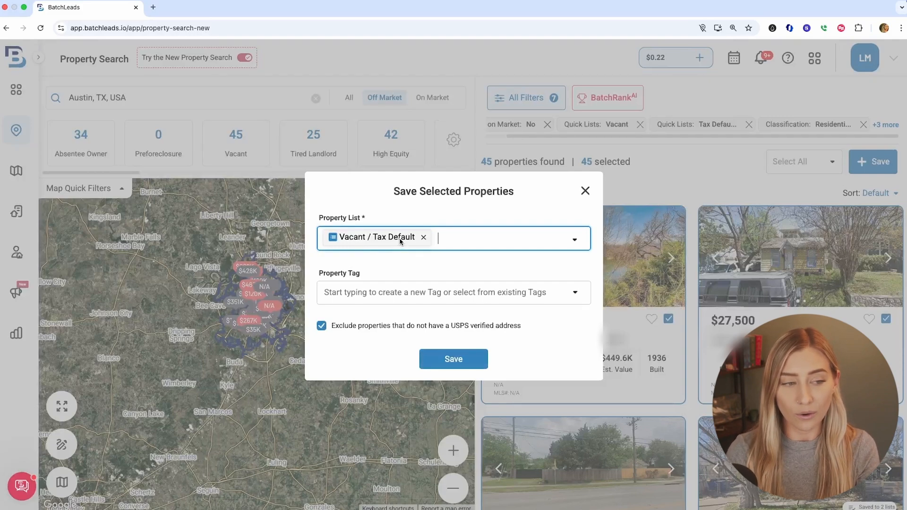
{"action": "type", "text": "wfkhfw"}
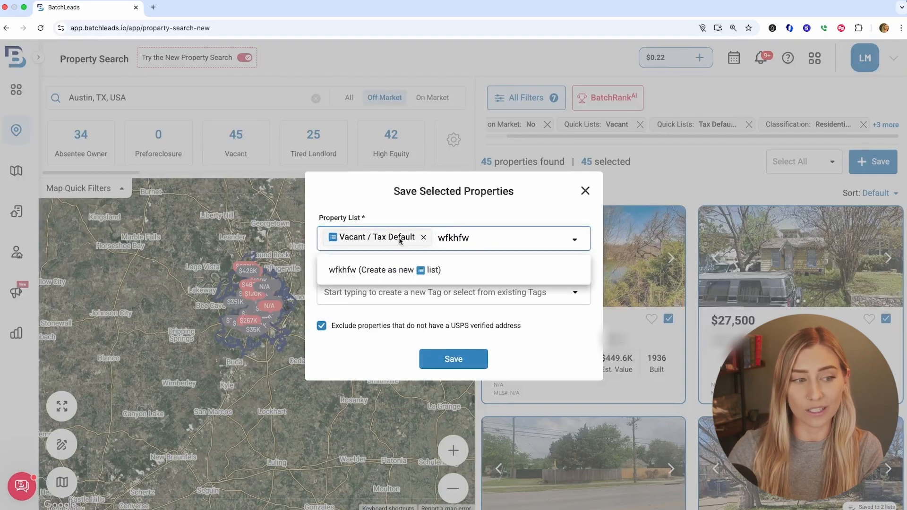
{"action": "key", "text": "BackSpace"}
{"action": "key", "text": "BackSpace"}
{"action": "key", "text": "BackSpace"}
{"action": "key", "text": "BackSpace"}
{"action": "key", "text": "BackSpace"}
{"action": "key", "text": "BackSpace"}
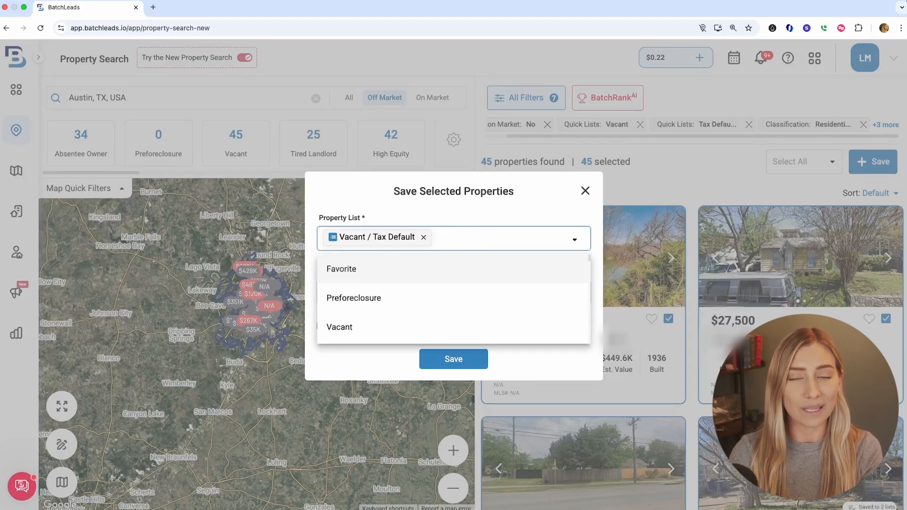
{"action": "left_click", "coordinate": [435, 221]}
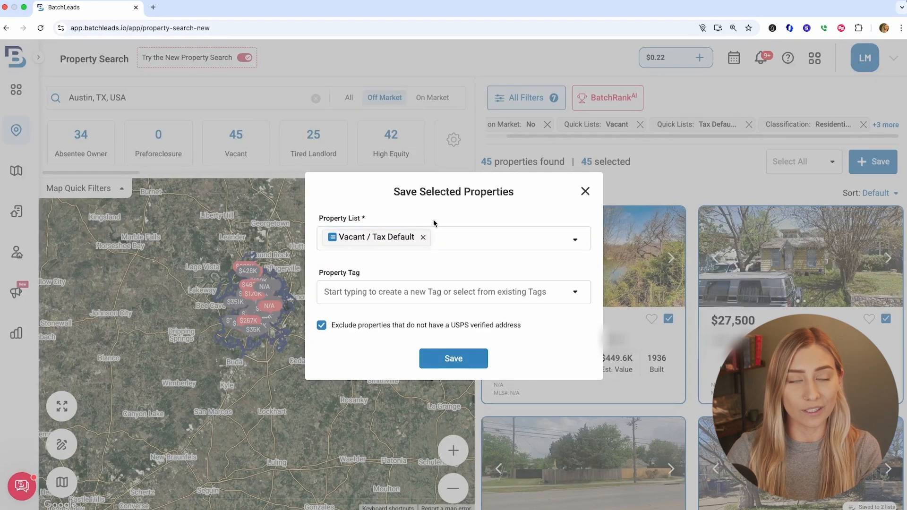
Create and apply the new property tag 'Vacant / Tax Default - Austin, TX - February 2025', then save the properties without saving agents
{"action": "left_click", "coordinate": [413, 298]}
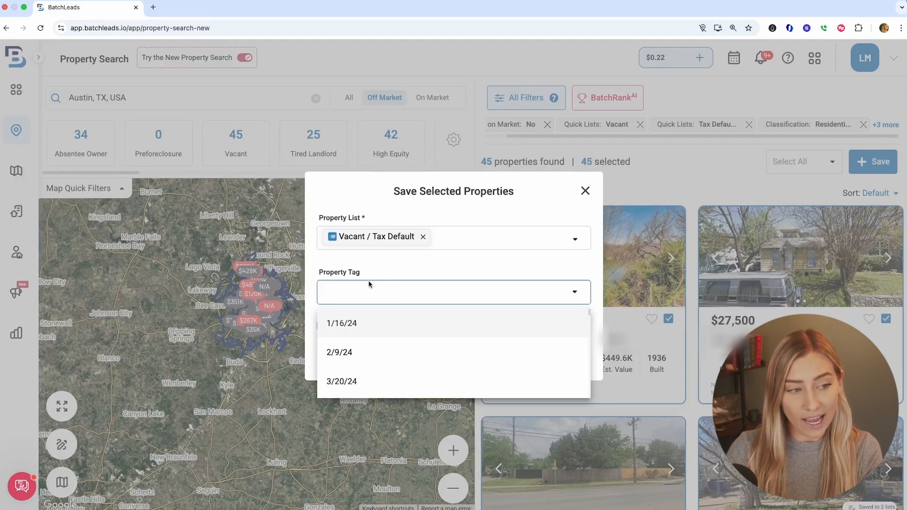
{"action": "type", "text": "Vaca"}
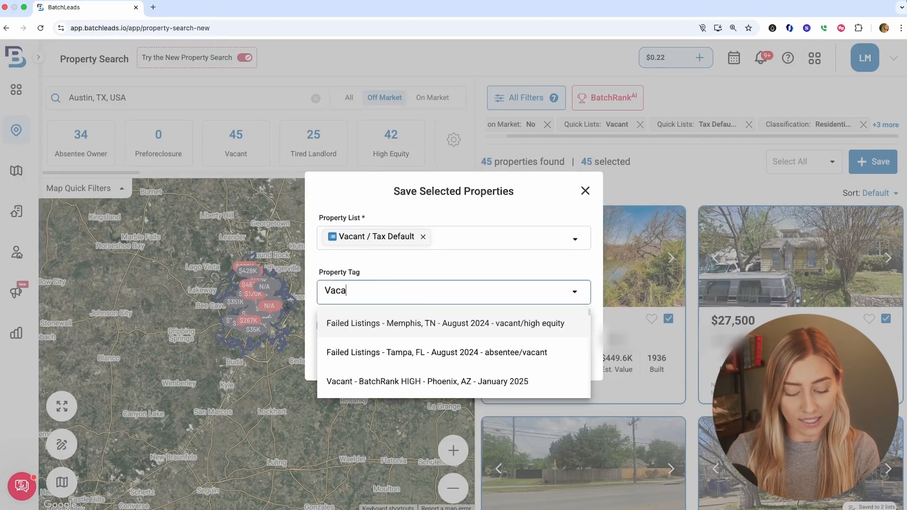
{"action": "type", "text": "nt / "}
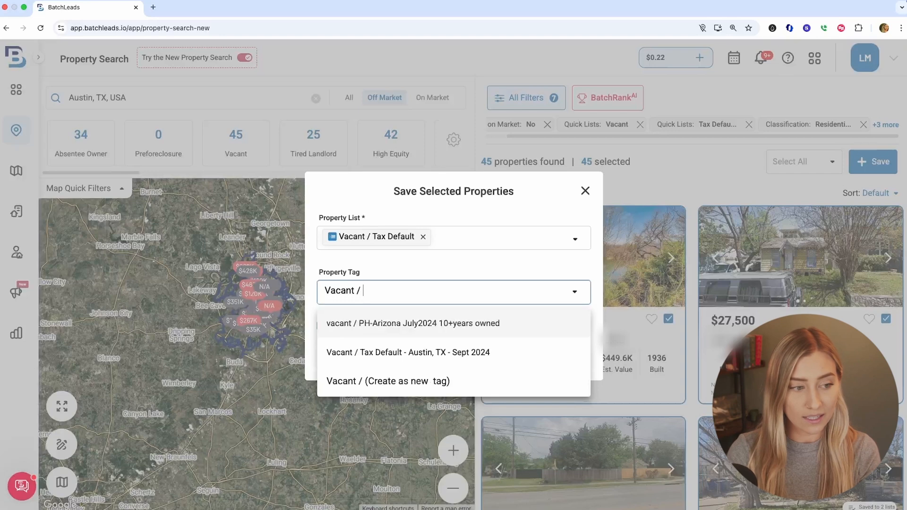
{"action": "type", "text": "Tax D"}
{"action": "type", "text": "efault -"}
{"action": "type", "text": " H"}
{"action": "key", "text": "BackSpace"}
{"action": "type", "text": "Austin, TX - February 2025"}
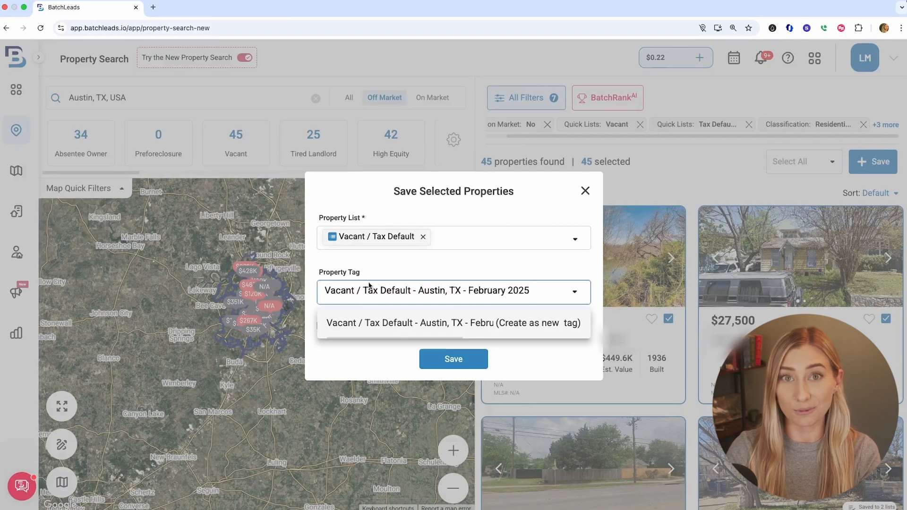
{"action": "left_click", "coordinate": [451, 324]}
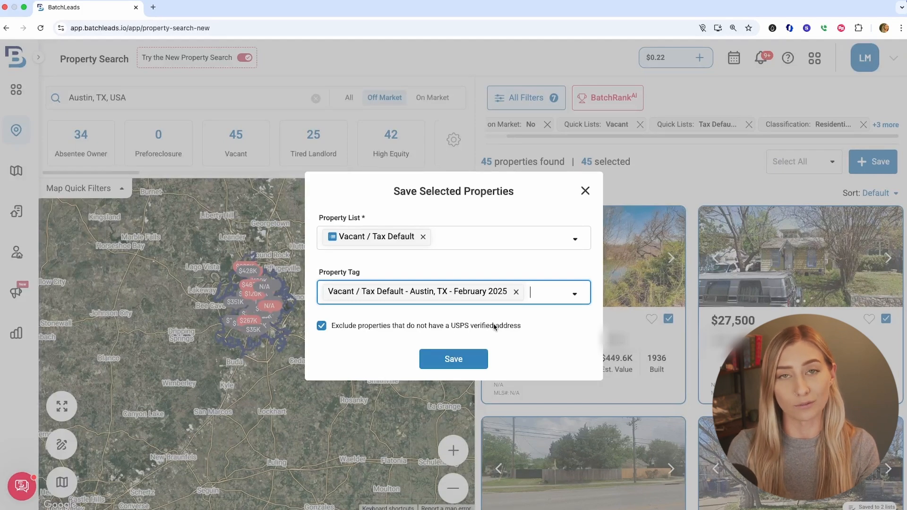
{"action": "left_click", "coordinate": [455, 360]}
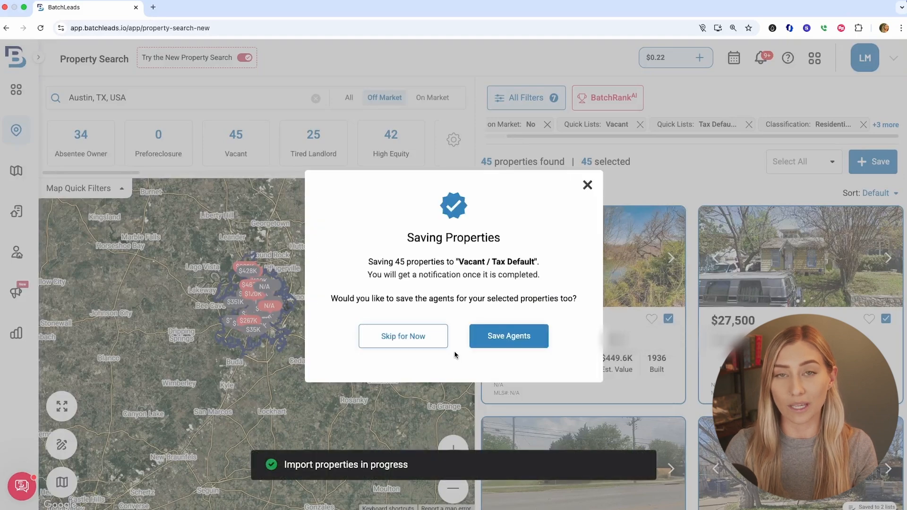
{"action": "left_click", "coordinate": [407, 336]}
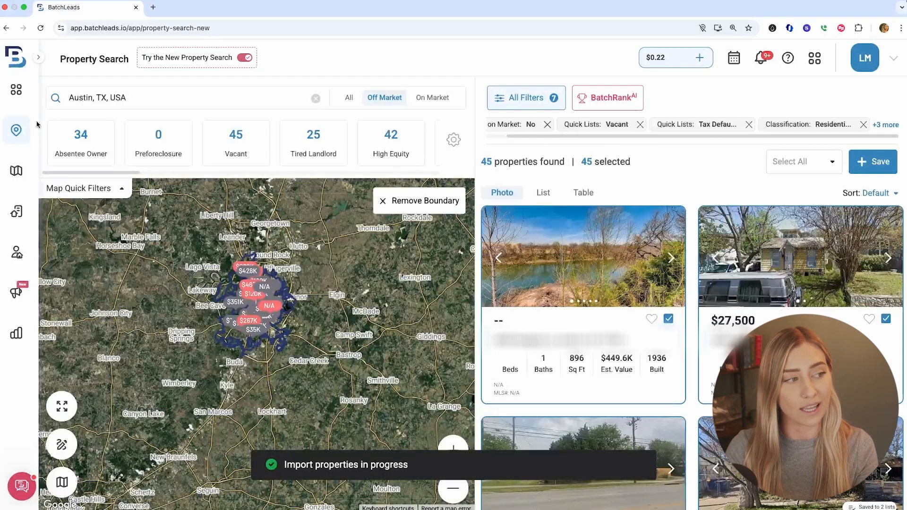
Open My Lists and filter the lists by the 'Vacant / Tax Default - Austin, TX - February 2025' tag
{"action": "left_click", "coordinate": [18, 212]}
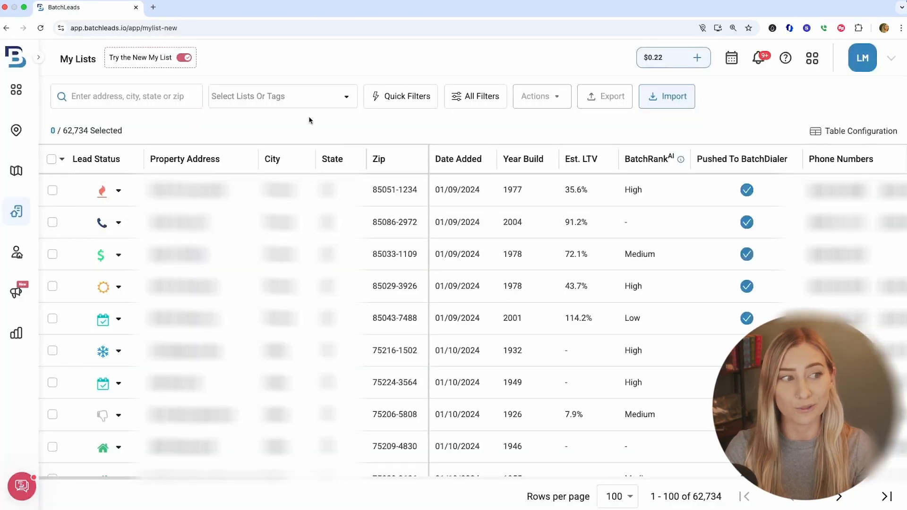
{"action": "left_click", "coordinate": [278, 97]}
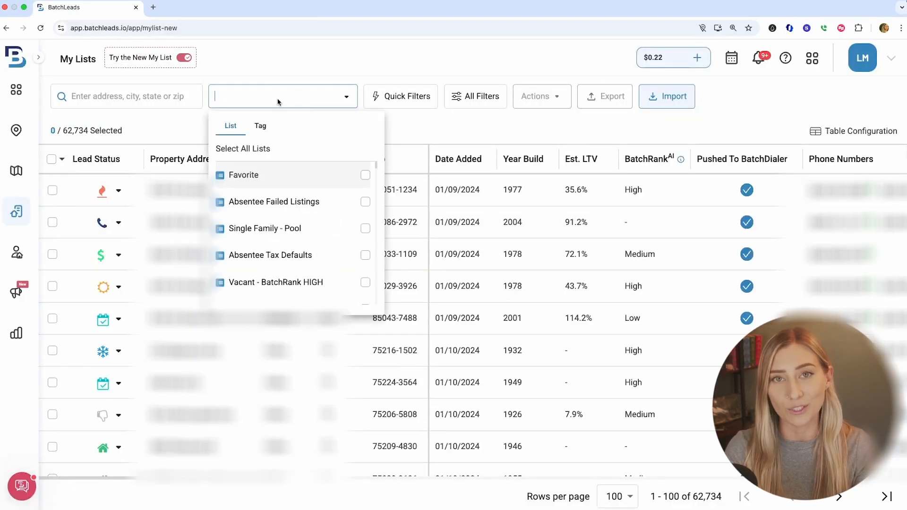
{"action": "left_click", "coordinate": [259, 126]}
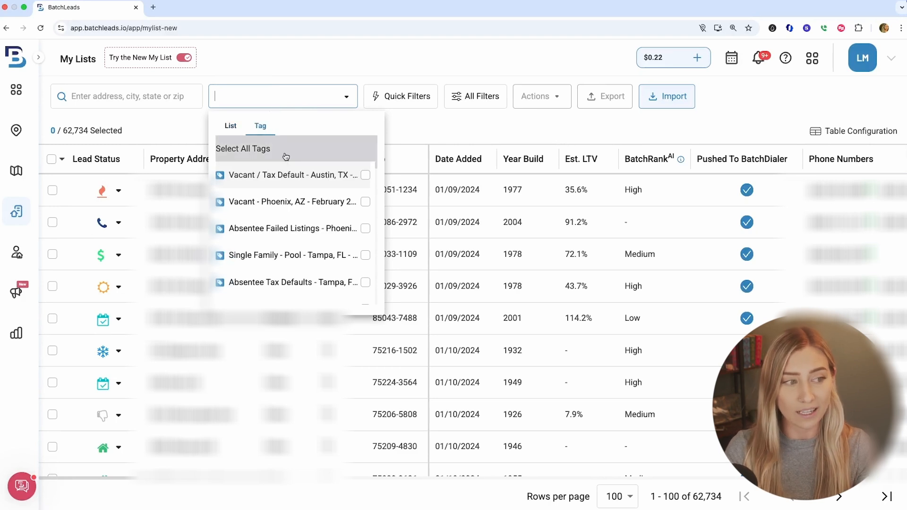
{"action": "left_click", "coordinate": [294, 179]}
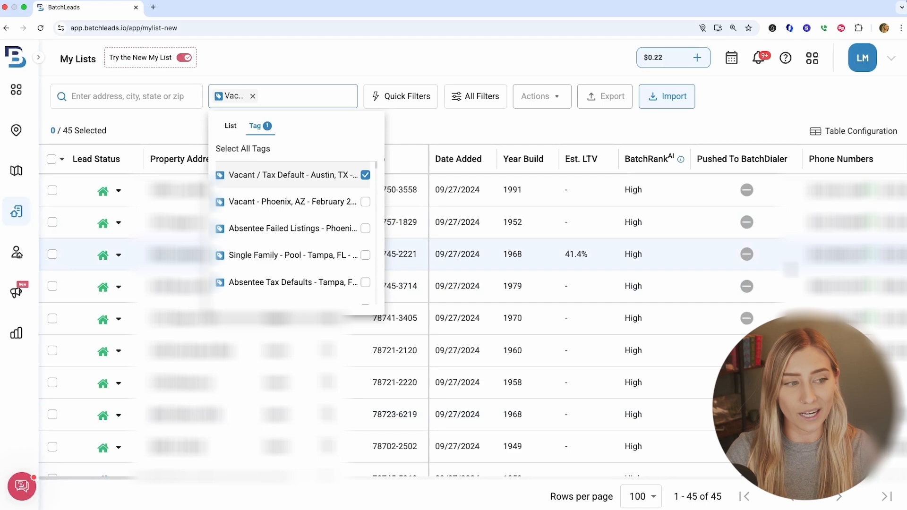
Open the first tagged property's details and inspect its contact information
{"action": "left_click", "coordinate": [207, 200]}
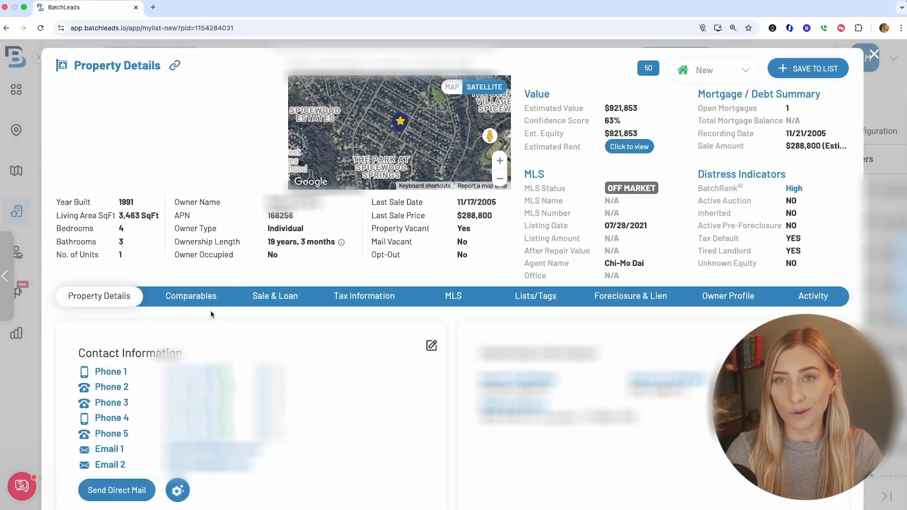
{"action": "scroll", "coordinate": [240, 340], "scroll_direction": "down", "scroll_amount": 1}
{"action": "mouse_move", "coordinate": [267, 361]}
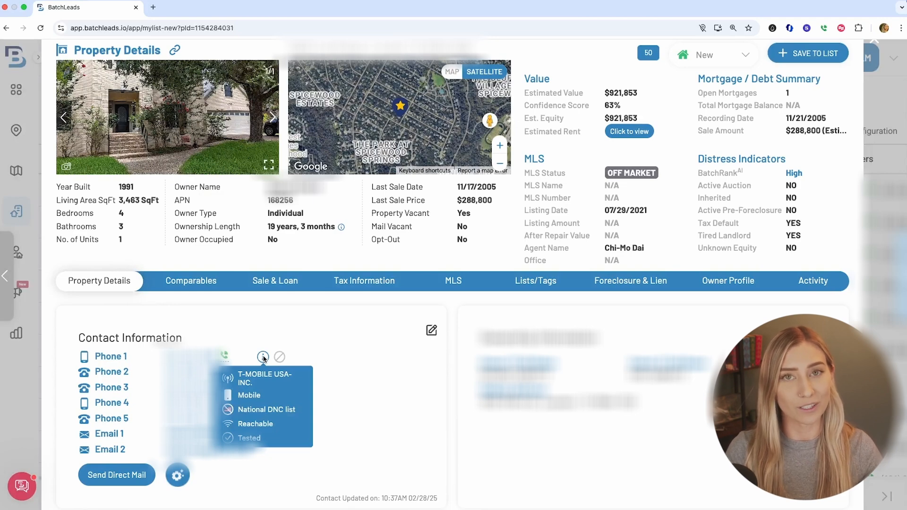
Open the property's Comparables and give a thumbs-up to the two nearest comparable properties
{"action": "left_click", "coordinate": [191, 280]}
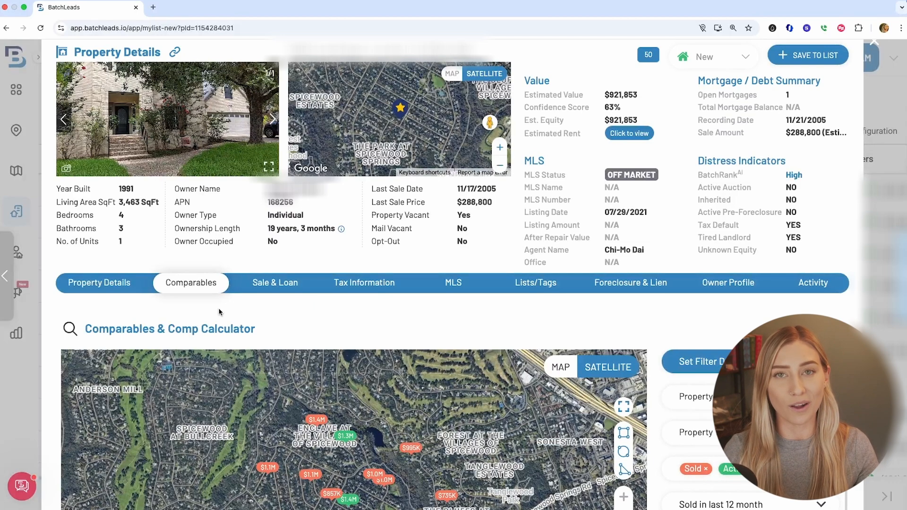
{"action": "scroll", "coordinate": [367, 351], "scroll_direction": "down", "scroll_amount": 5}
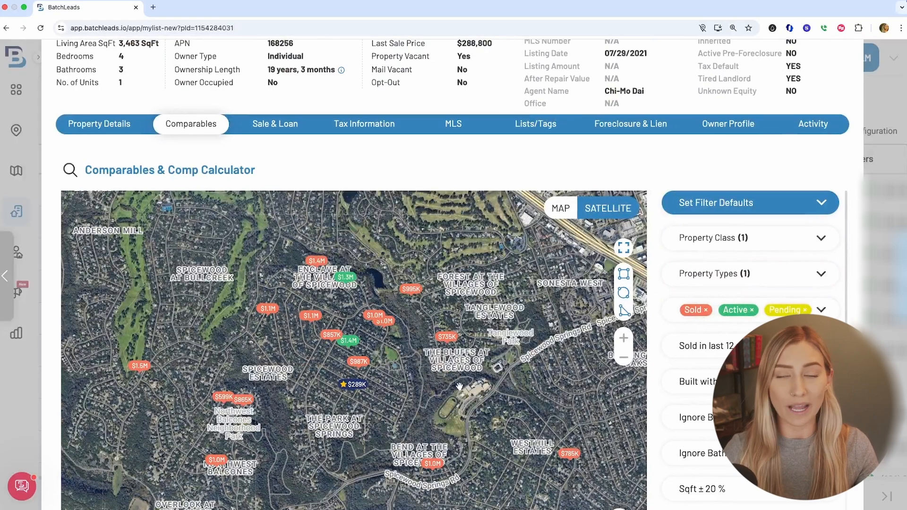
{"action": "scroll", "coordinate": [459, 386], "scroll_direction": "down", "scroll_amount": 3}
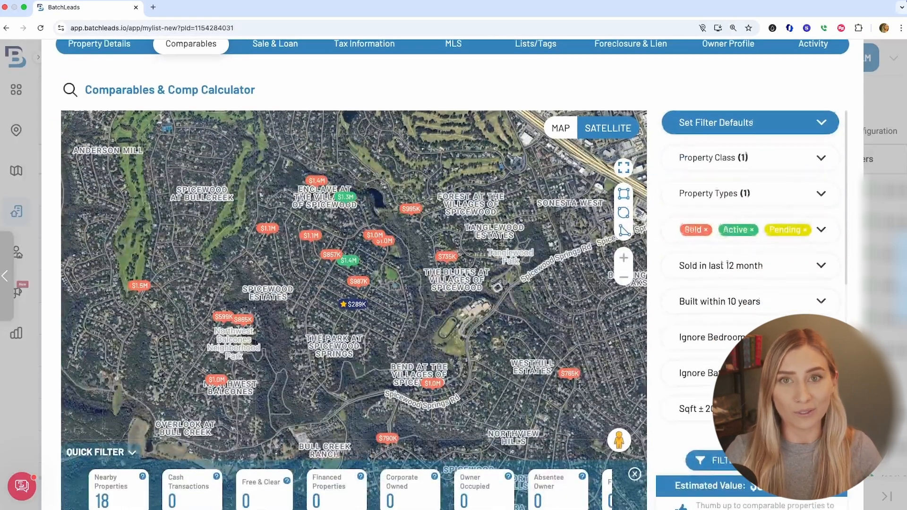
{"action": "scroll", "coordinate": [726, 265], "scroll_direction": "down", "scroll_amount": 10}
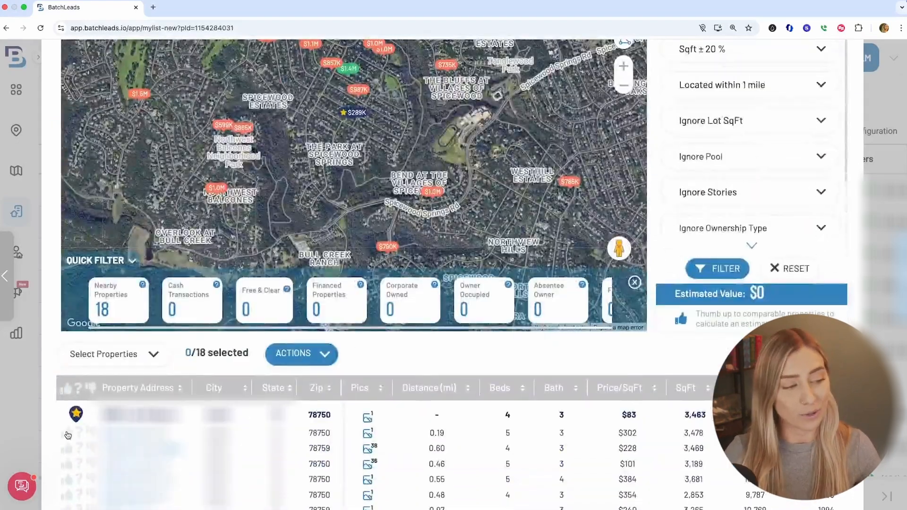
{"action": "left_click", "coordinate": [67, 434]}
{"action": "left_click", "coordinate": [67, 448]}
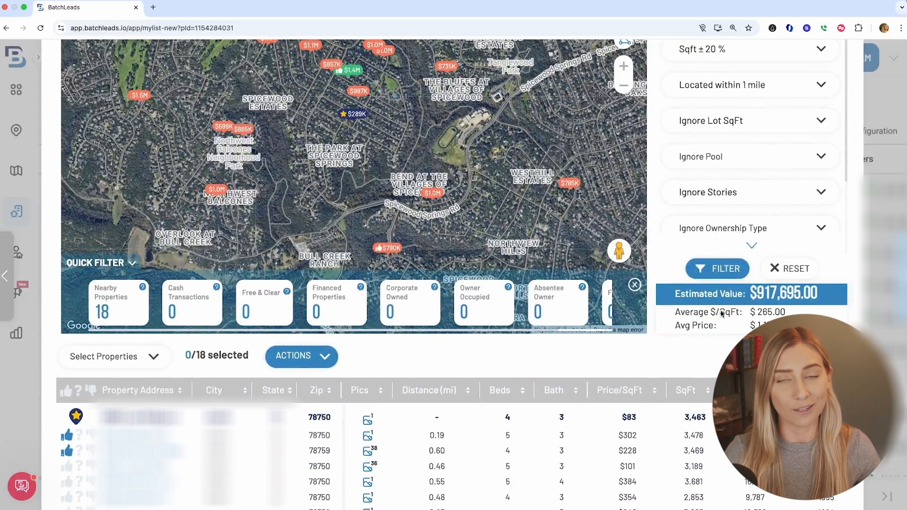
{"action": "scroll", "coordinate": [184, 355], "scroll_direction": "down", "scroll_amount": 1}
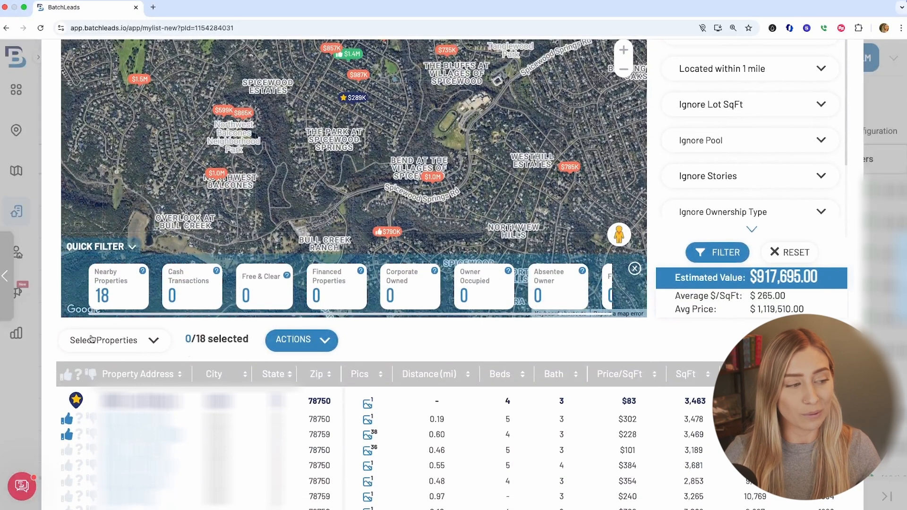
Select all liked comparables and open the comps actions menu
{"action": "left_click", "coordinate": [91, 338]}
{"action": "left_click", "coordinate": [92, 362]}
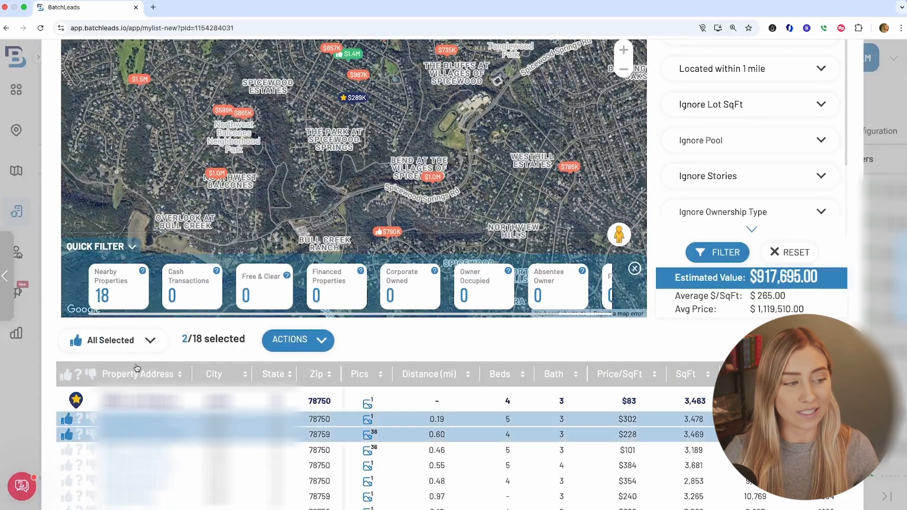
{"action": "left_click", "coordinate": [302, 343]}
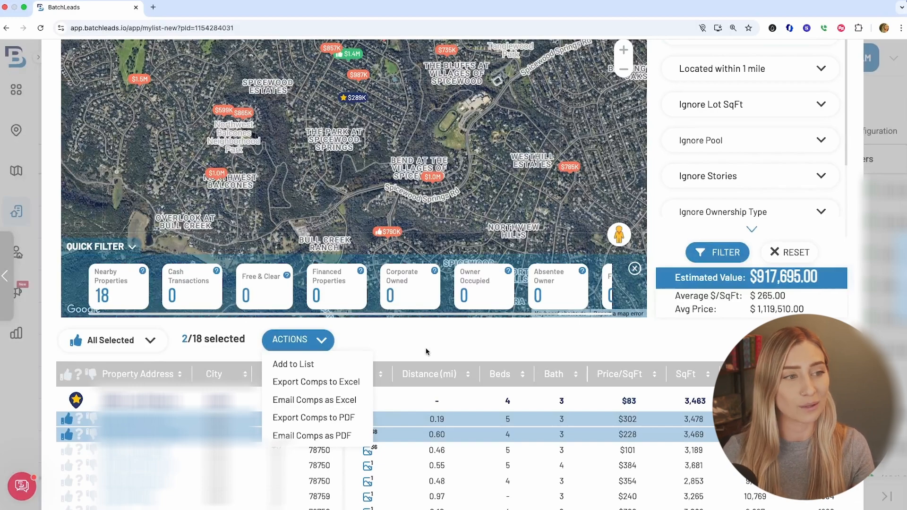
Browse the Sale & Loan, MLS, Foreclosure & Lien, Owner Profile and Activity tabs of the property details
{"action": "scroll", "coordinate": [449, 298], "scroll_direction": "up", "scroll_amount": 10}
{"action": "left_click", "coordinate": [302, 297]}
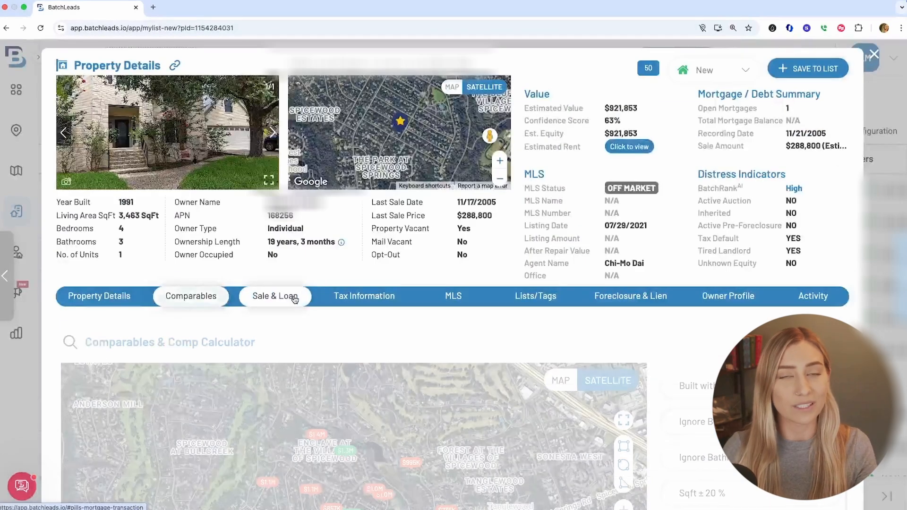
{"action": "left_click", "coordinate": [455, 297]}
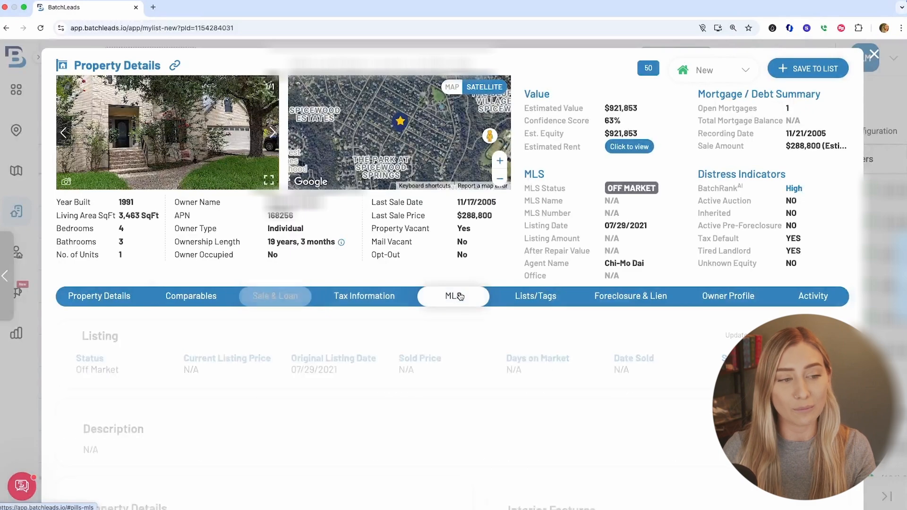
{"action": "scroll", "coordinate": [443, 328], "scroll_direction": "down", "scroll_amount": 2}
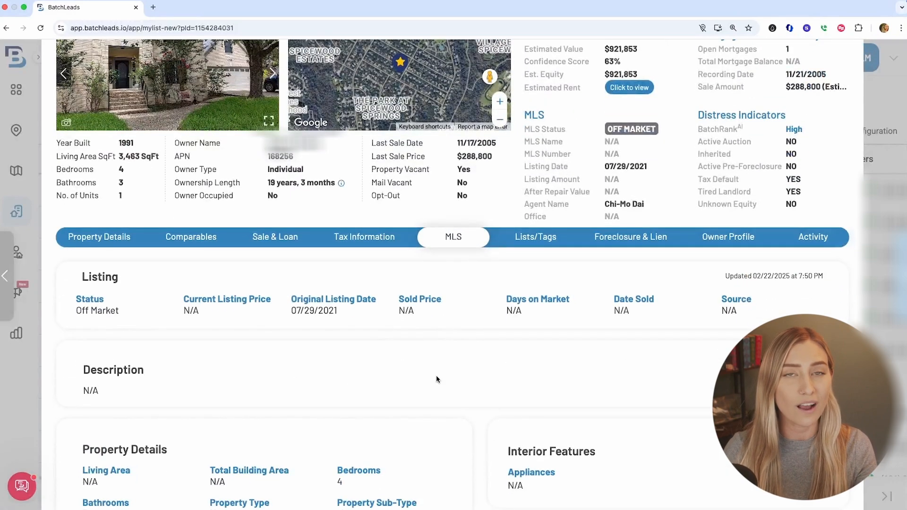
{"action": "scroll", "coordinate": [483, 378], "scroll_direction": "down", "scroll_amount": 10}
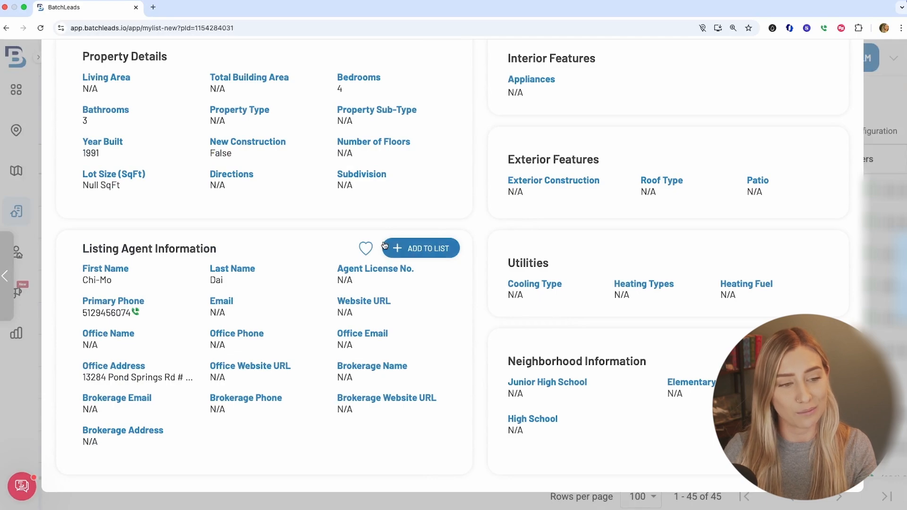
{"action": "scroll", "coordinate": [384, 245], "scroll_direction": "up", "scroll_amount": 8}
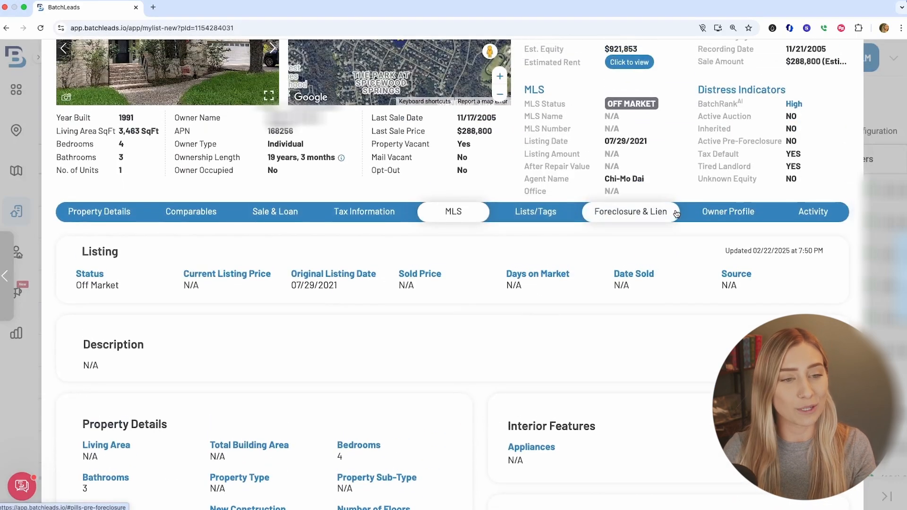
{"action": "left_click", "coordinate": [661, 212]}
{"action": "left_click", "coordinate": [719, 288]}
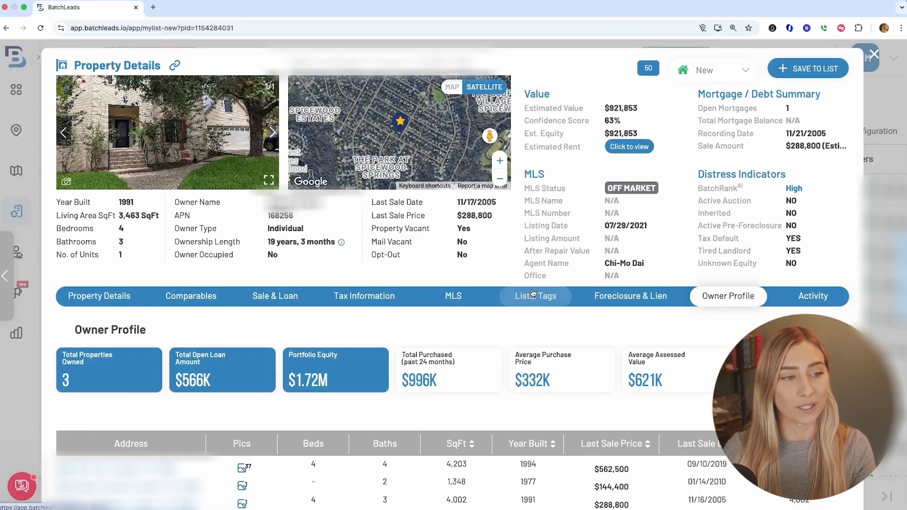
{"action": "left_click", "coordinate": [814, 292]}
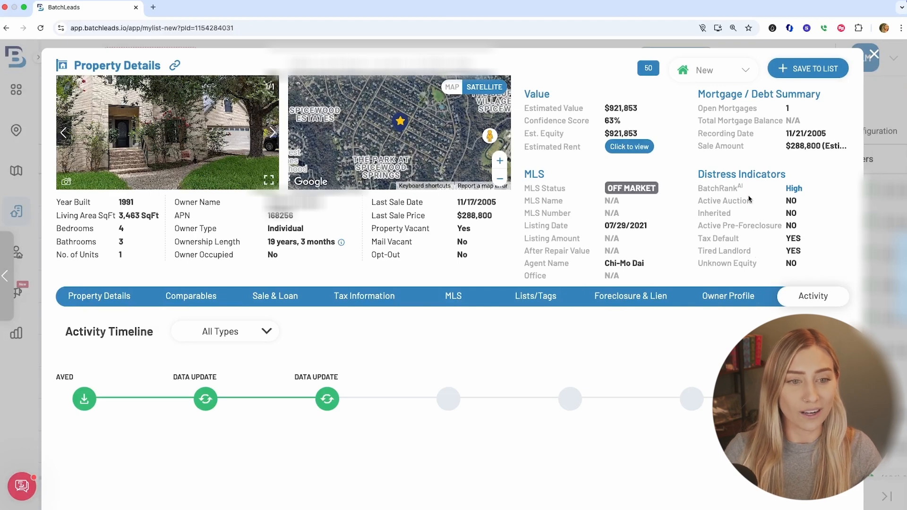
Examine the property's distress indicators, lead status options and its lists and tags section
{"action": "left_click_drag", "start_coordinate": [686, 188], "coordinate": [801, 189]}
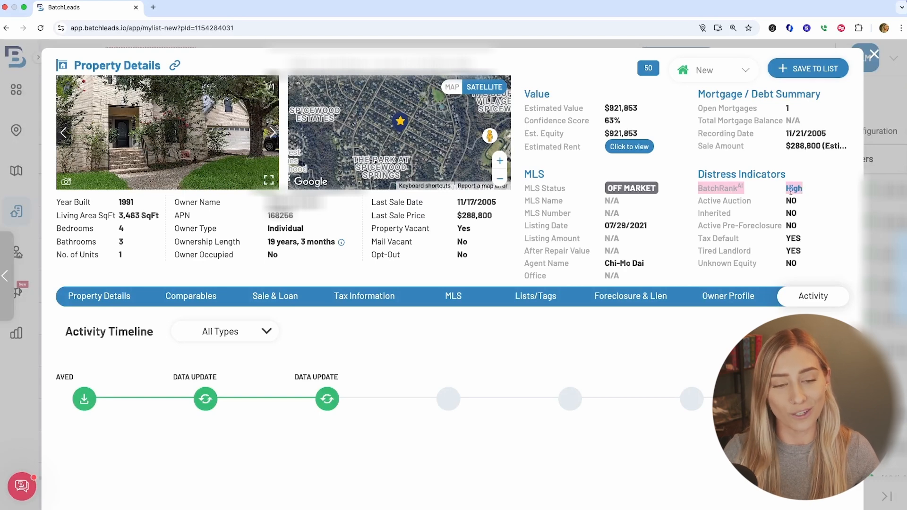
{"action": "left_click_drag", "start_coordinate": [807, 251], "coordinate": [698, 240]}
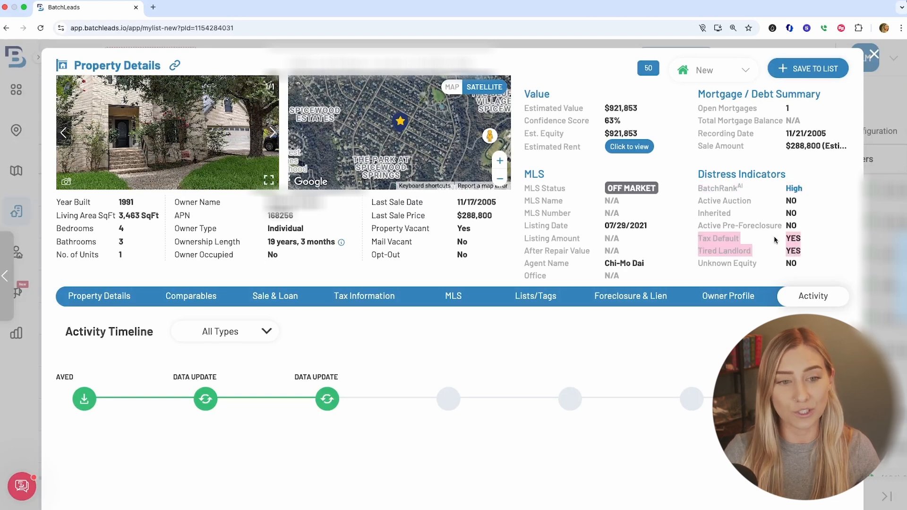
{"action": "left_click", "coordinate": [723, 71]}
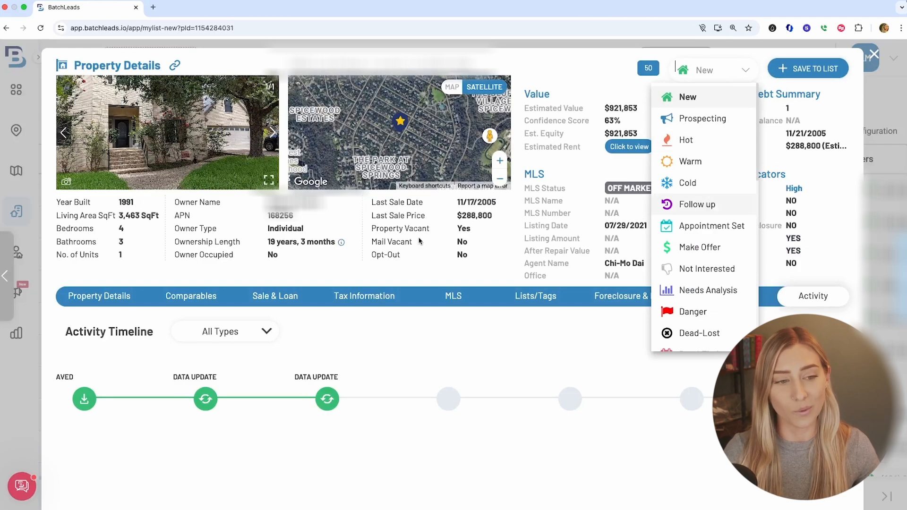
{"action": "left_click", "coordinate": [99, 295]}
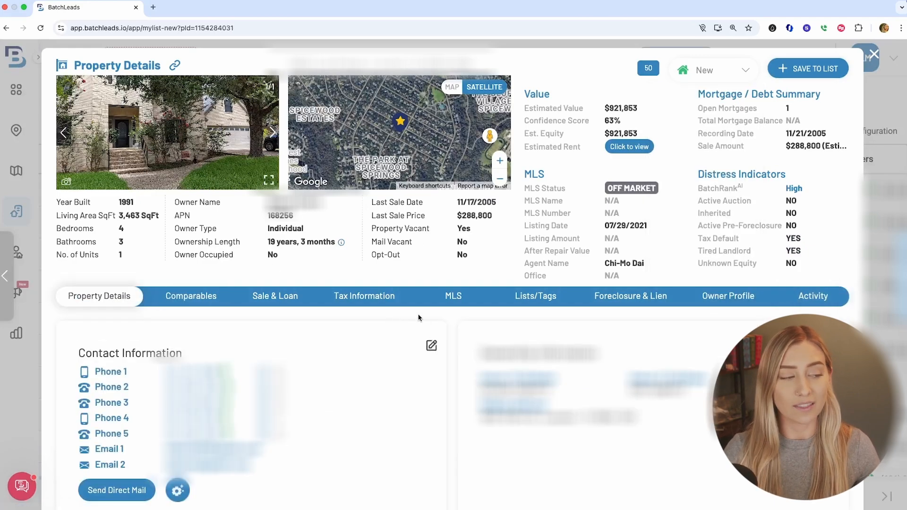
{"action": "scroll", "coordinate": [670, 373], "scroll_direction": "down", "scroll_amount": 5}
{"action": "scroll", "coordinate": [653, 395], "scroll_direction": "down", "scroll_amount": 8}
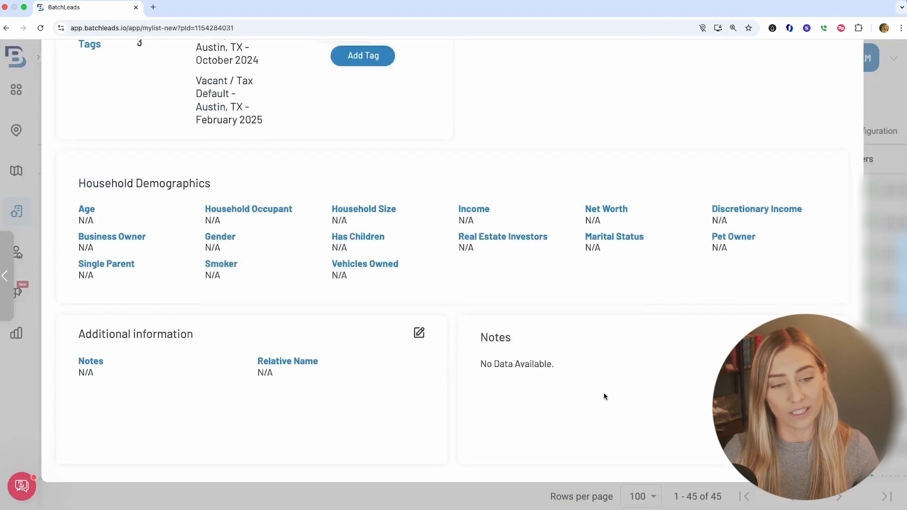
{"action": "scroll", "coordinate": [684, 334], "scroll_direction": "up", "scroll_amount": 15}
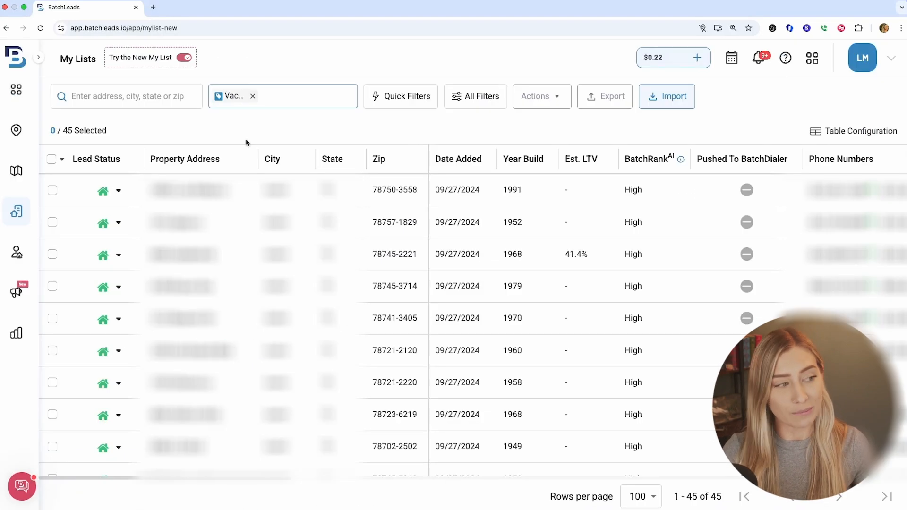
Select all properties in the tag-filtered list and return to Property Search
{"action": "left_click", "coordinate": [51, 159]}
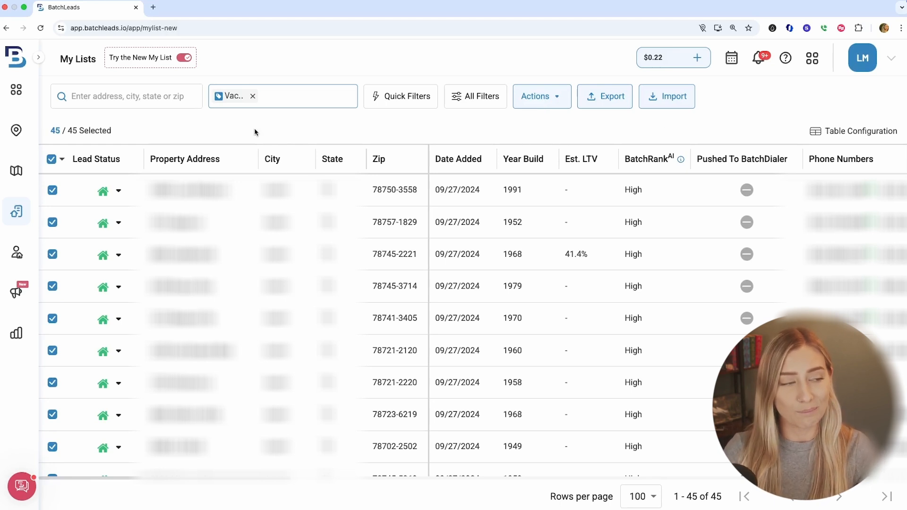
{"action": "left_click", "coordinate": [16, 132]}
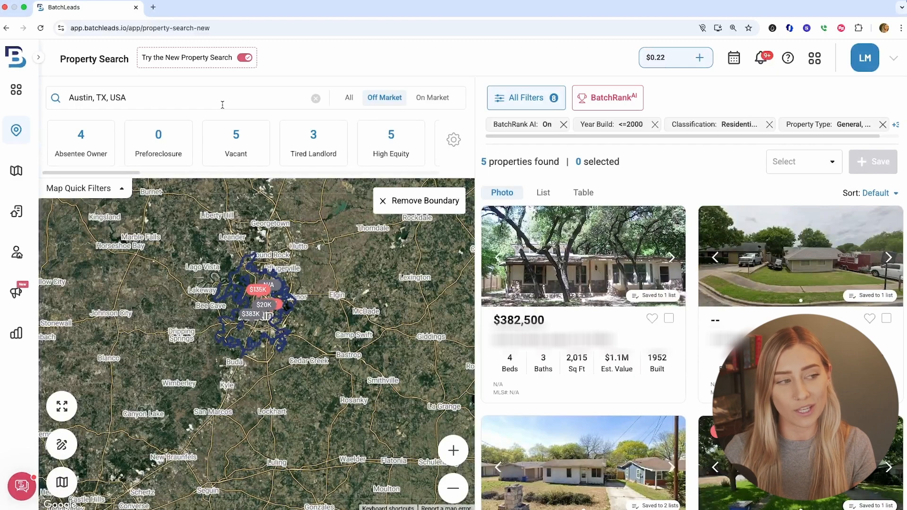
Reset all filters and search Austin, TX, USA again with all market types
{"action": "left_click", "coordinate": [315, 98]}
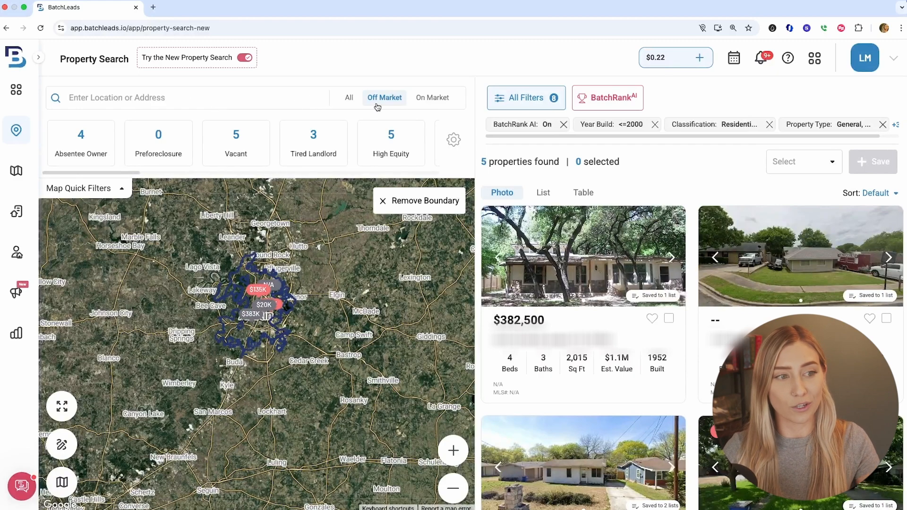
{"action": "left_click", "coordinate": [504, 99]}
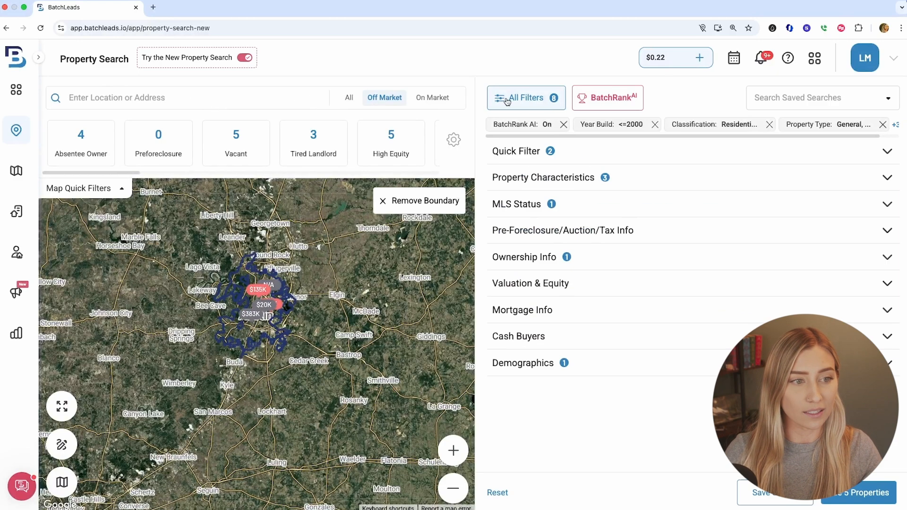
{"action": "left_click", "coordinate": [498, 493]}
{"action": "left_click", "coordinate": [180, 97]}
{"action": "type", "text": "austin"}
{"action": "left_click", "coordinate": [161, 119]}
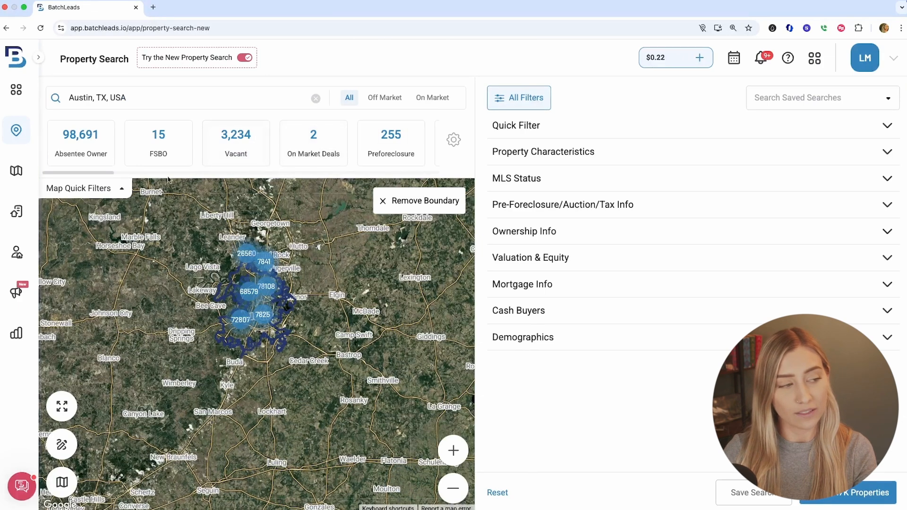
Filter for cash buyers by setting Cash Purchase to Yes in the Cash Buyers filters
{"action": "scroll", "coordinate": [182, 179], "scroll_direction": "right", "scroll_amount": 10}
{"action": "left_click_drag", "start_coordinate": [193, 179], "coordinate": [289, 180]}
{"action": "scroll", "coordinate": [284, 176], "scroll_direction": "right", "scroll_amount": 5}
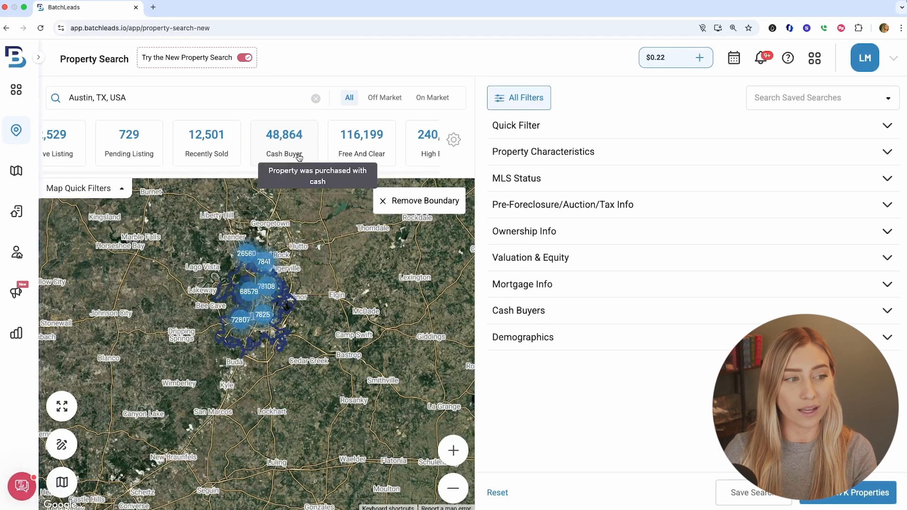
{"action": "left_click", "coordinate": [519, 96]}
{"action": "left_click", "coordinate": [523, 100]}
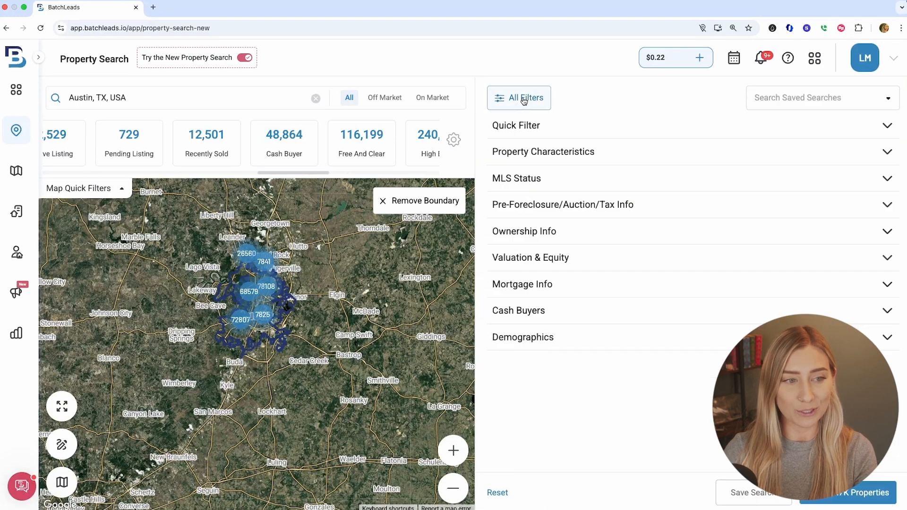
{"action": "left_click", "coordinate": [596, 310]}
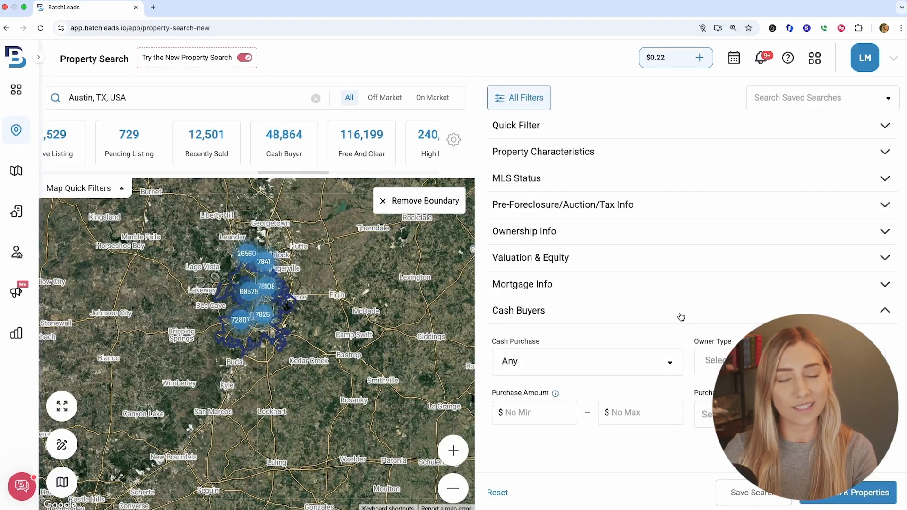
{"action": "scroll", "coordinate": [680, 317], "scroll_direction": "down", "scroll_amount": 3}
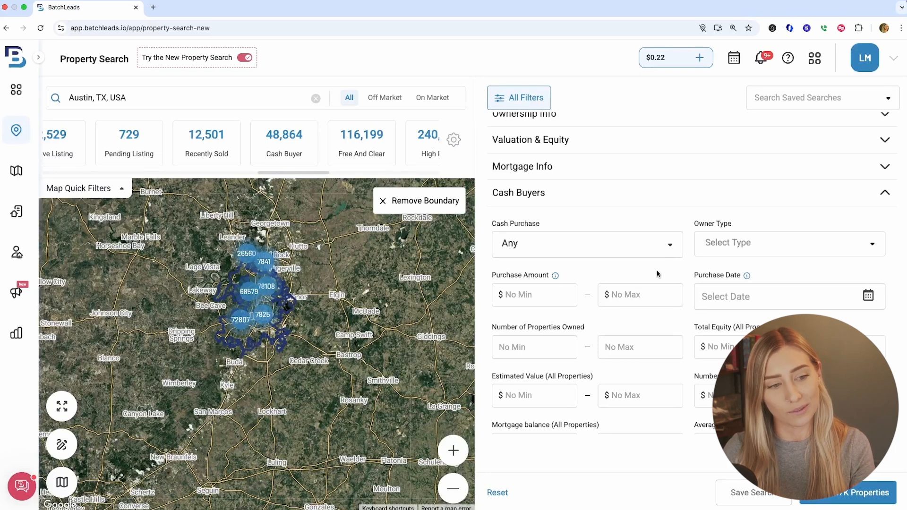
{"action": "left_click", "coordinate": [624, 246]}
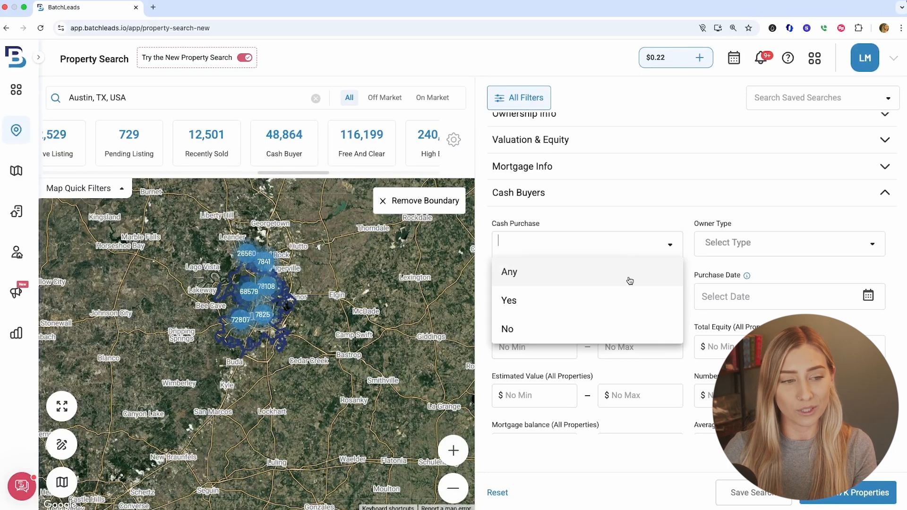
{"action": "left_click", "coordinate": [618, 303]}
Set the purchase date range to the last 12 months and the minimum number of properties owned to 5
{"action": "left_click", "coordinate": [852, 323]}
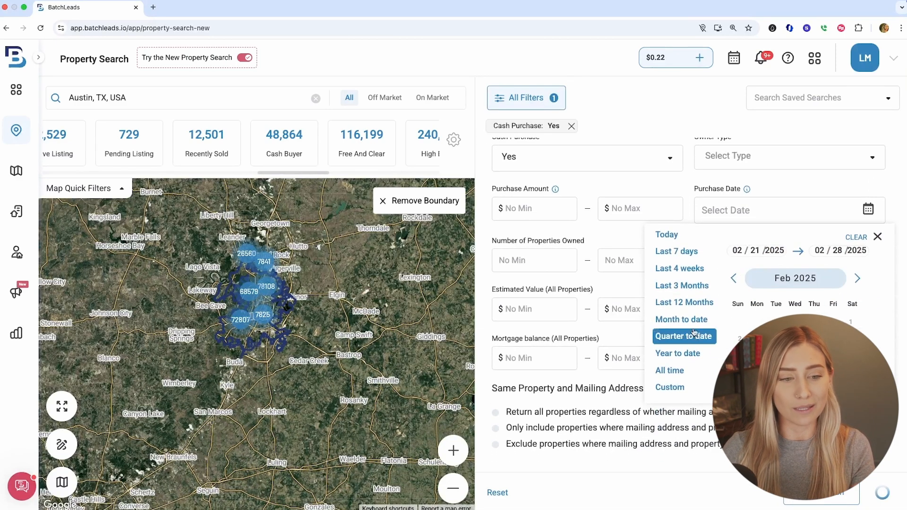
{"action": "left_click", "coordinate": [696, 303]}
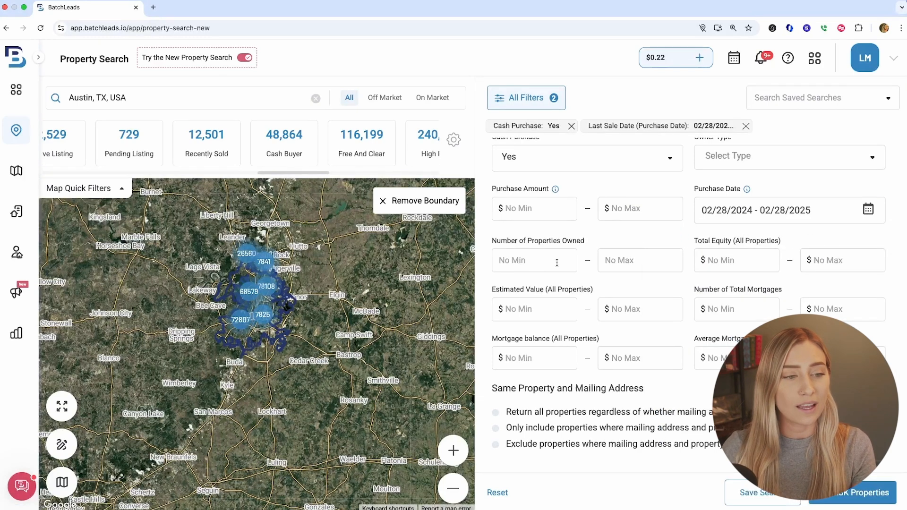
{"action": "type", "text": "5"}
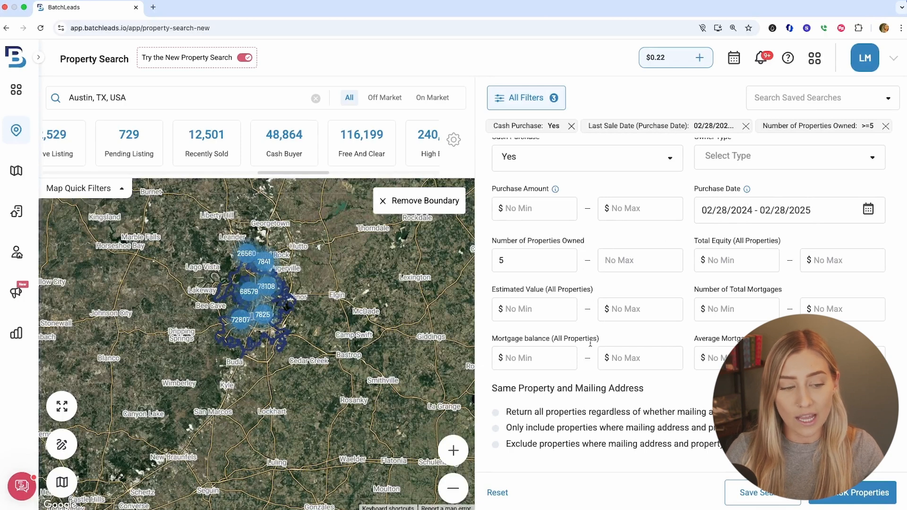
Exclude properties where the mailing address and property address match, then collapse the filter sections
{"action": "left_click", "coordinate": [495, 444]}
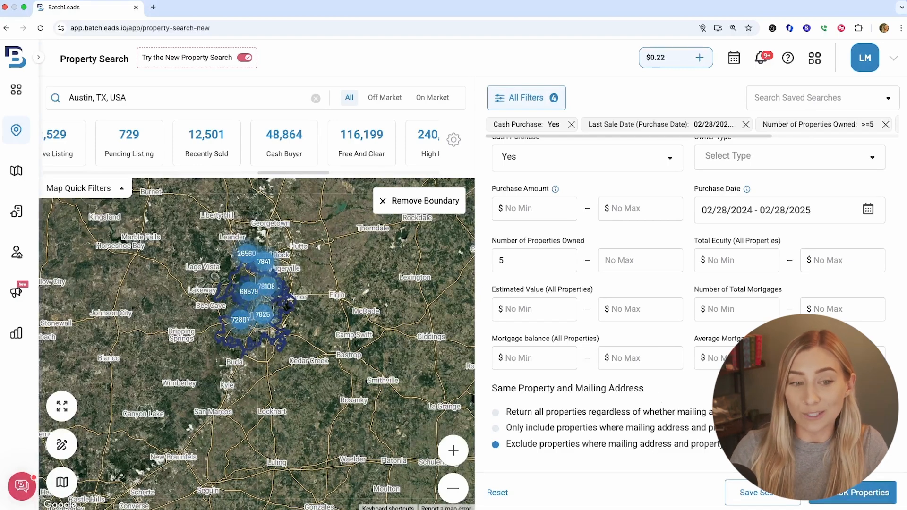
{"action": "scroll", "coordinate": [661, 402], "scroll_direction": "up", "scroll_amount": 1}
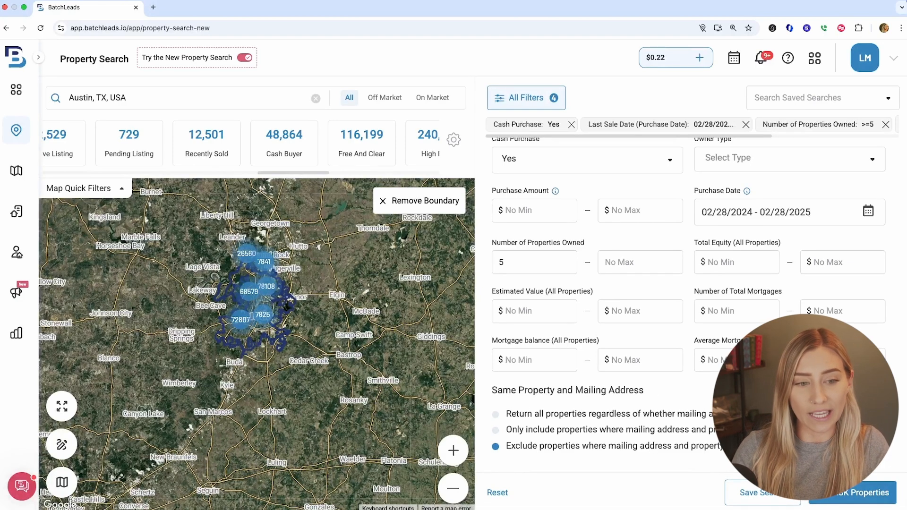
{"action": "scroll", "coordinate": [690, 302], "scroll_direction": "up", "scroll_amount": 3}
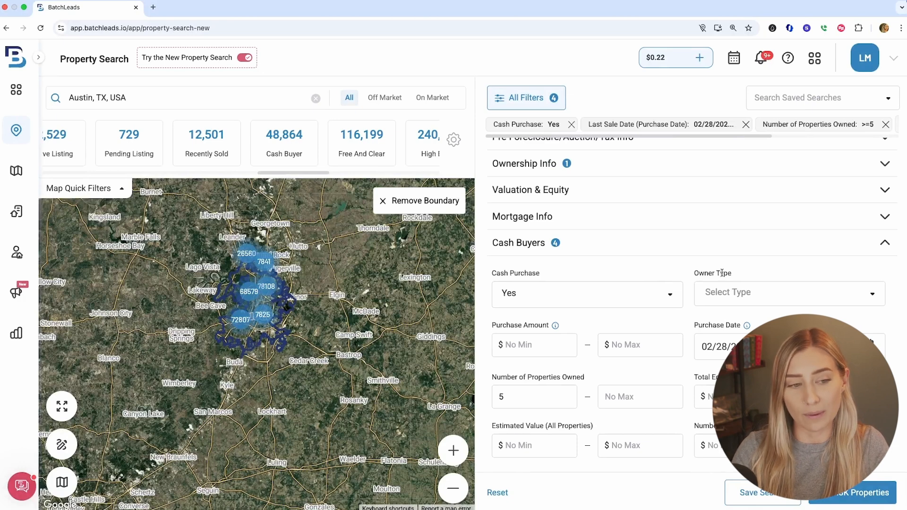
{"action": "left_click", "coordinate": [717, 254]}
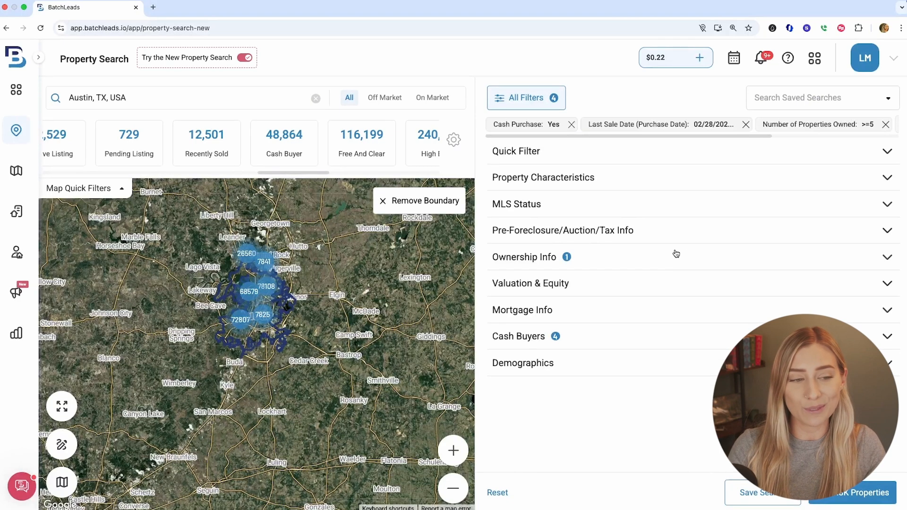
Set the MLS Status filter to Active and Pending
{"action": "left_click", "coordinate": [704, 209]}
{"action": "left_click", "coordinate": [766, 253]}
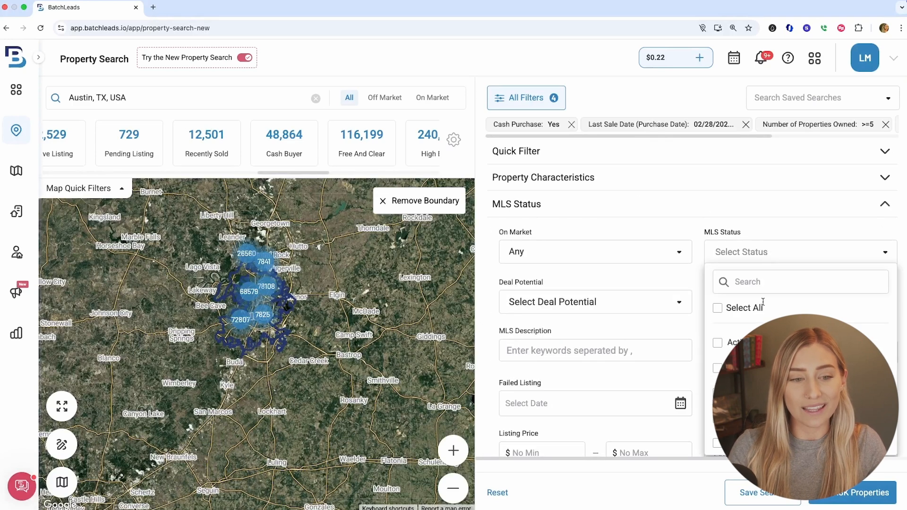
{"action": "left_click", "coordinate": [717, 342]}
{"action": "left_click", "coordinate": [718, 368]}
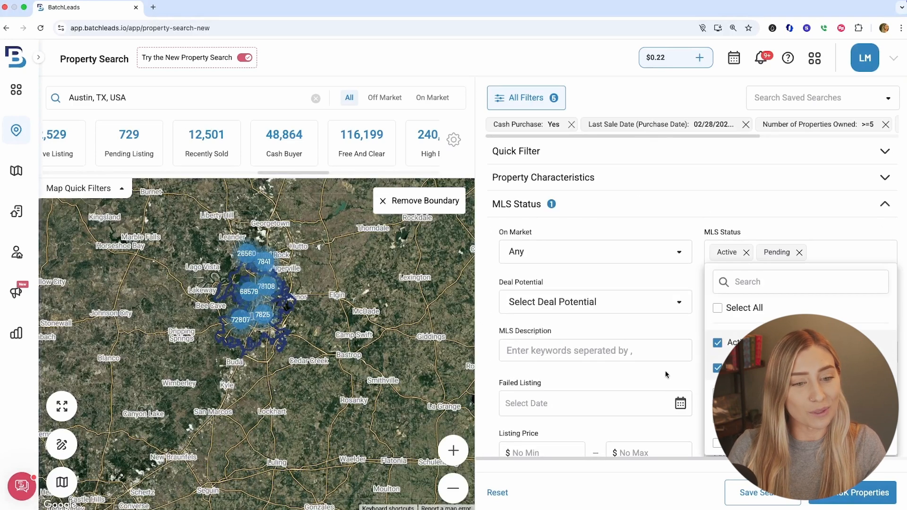
{"action": "left_click", "coordinate": [671, 373]}
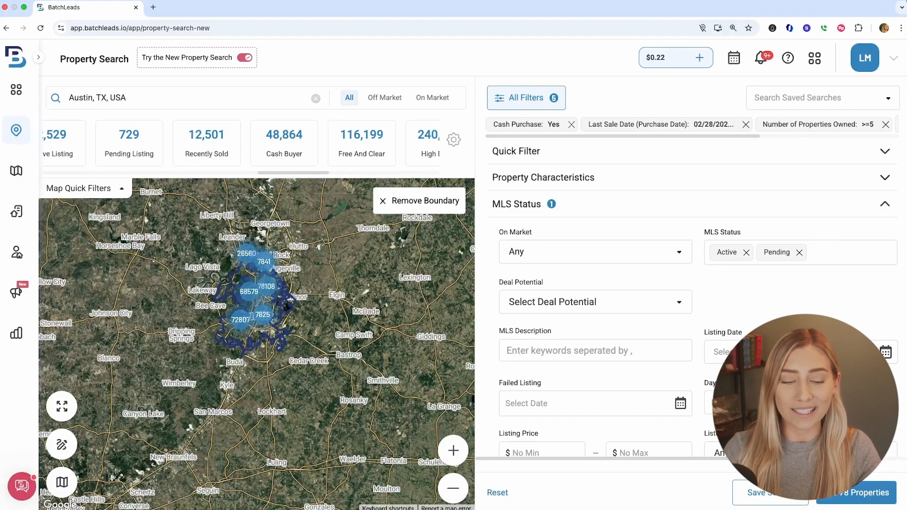
Apply the filters to show the matching properties and open the details of an active listing
{"action": "left_click", "coordinate": [852, 496]}
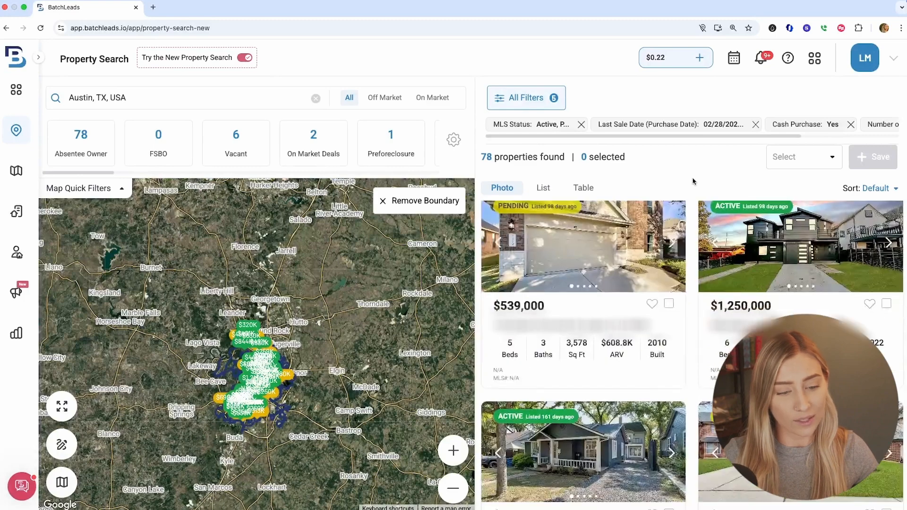
{"action": "scroll", "coordinate": [693, 182], "scroll_direction": "down", "scroll_amount": 6}
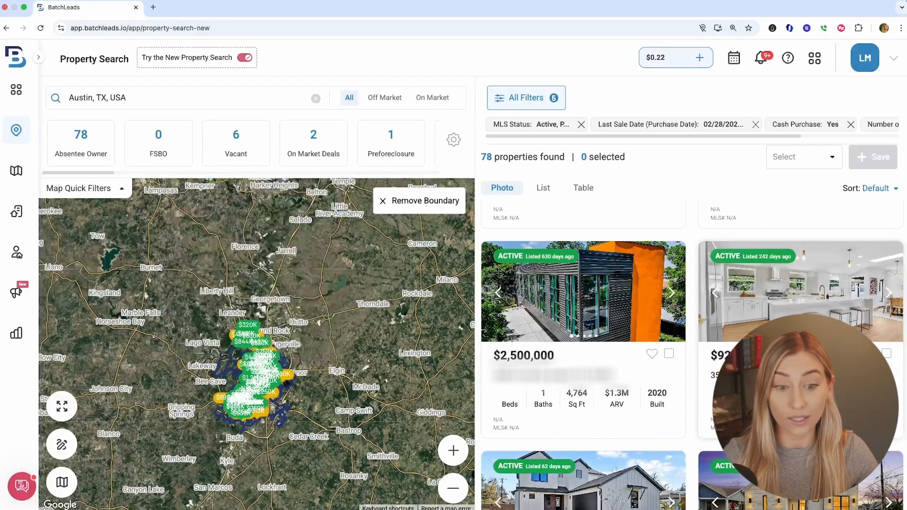
{"action": "left_click", "coordinate": [765, 374]}
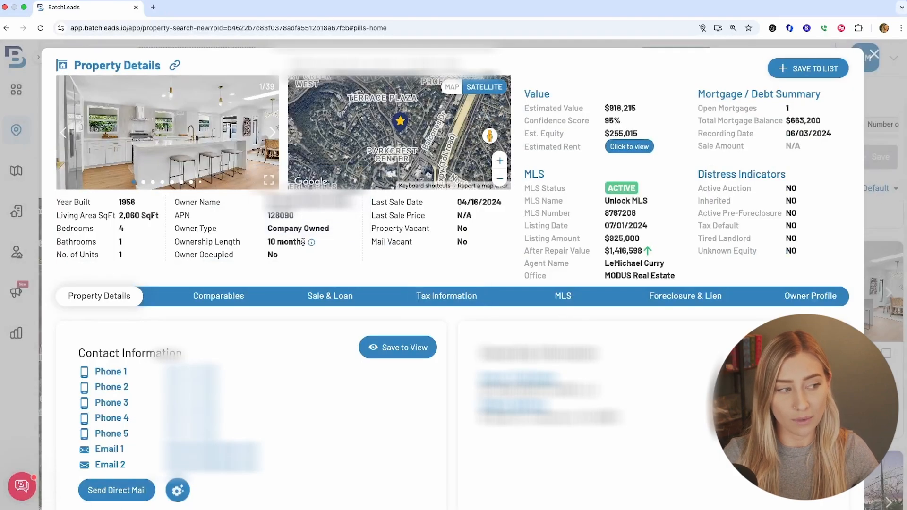
Review the property's MLS listing description and its Owner Profile tab
{"action": "left_click", "coordinate": [558, 296]}
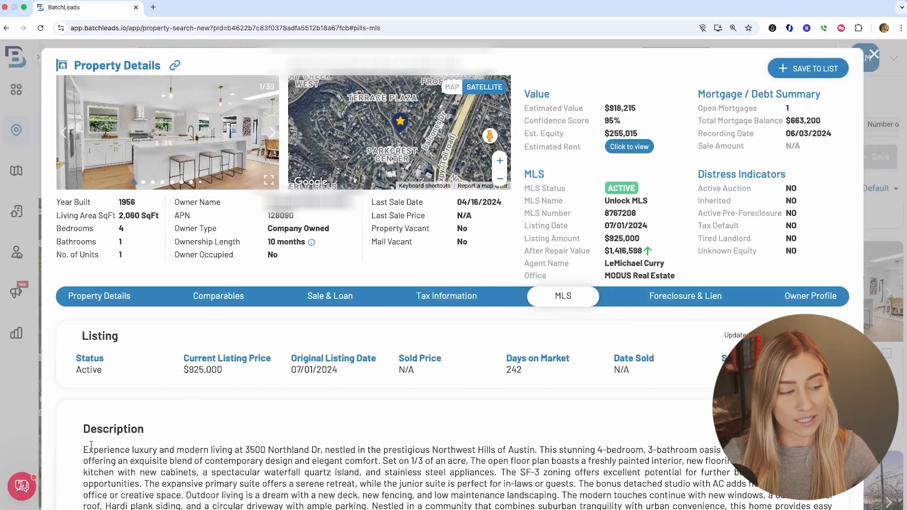
{"action": "left_click_drag", "start_coordinate": [80, 448], "coordinate": [721, 451]}
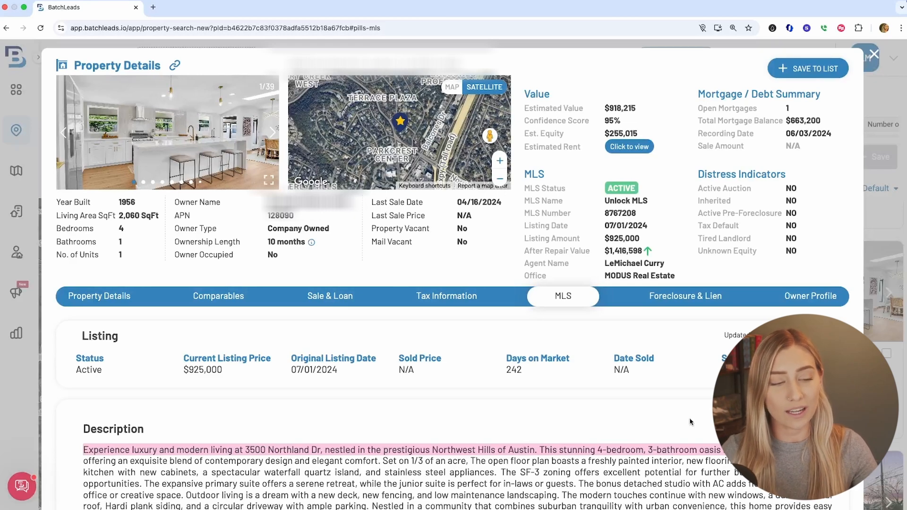
{"action": "left_click", "coordinate": [798, 302]}
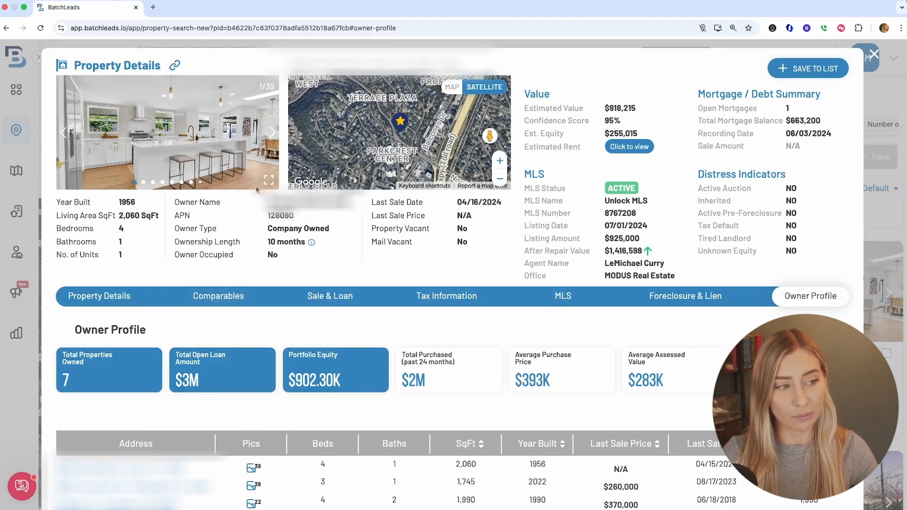
Browse through the property's photo gallery and return to the property details
{"action": "left_click", "coordinate": [268, 181]}
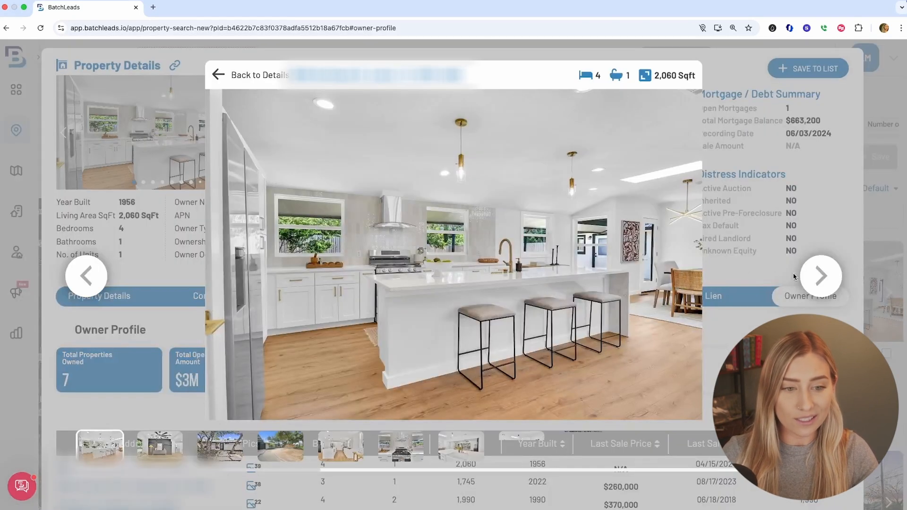
{"action": "left_click", "coordinate": [814, 277]}
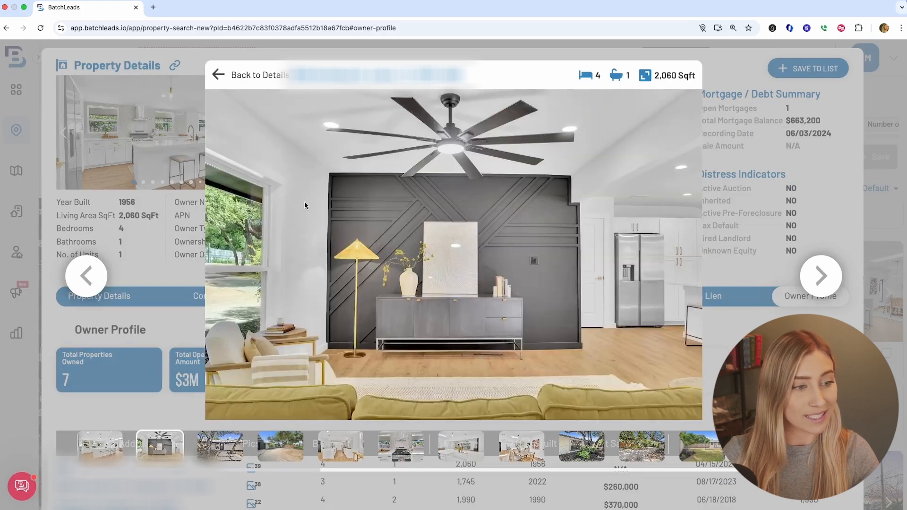
{"action": "left_click", "coordinate": [821, 276]}
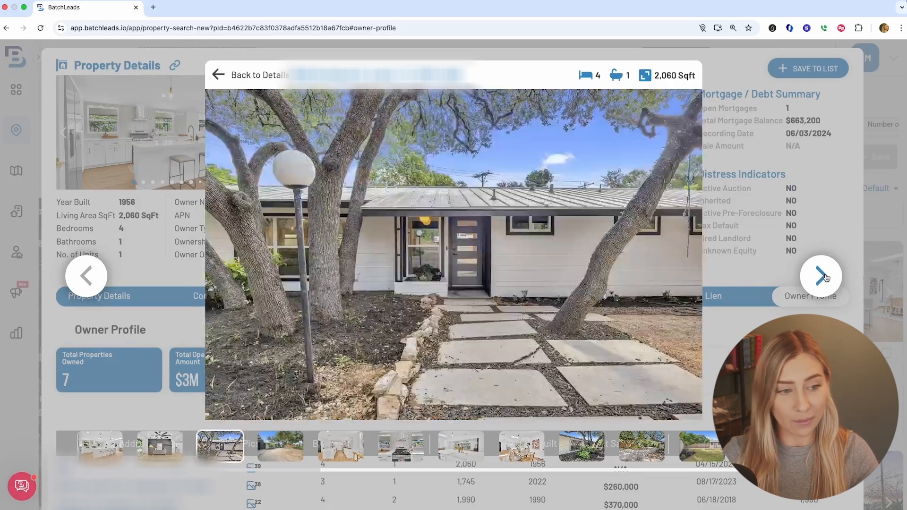
{"action": "left_click", "coordinate": [822, 276]}
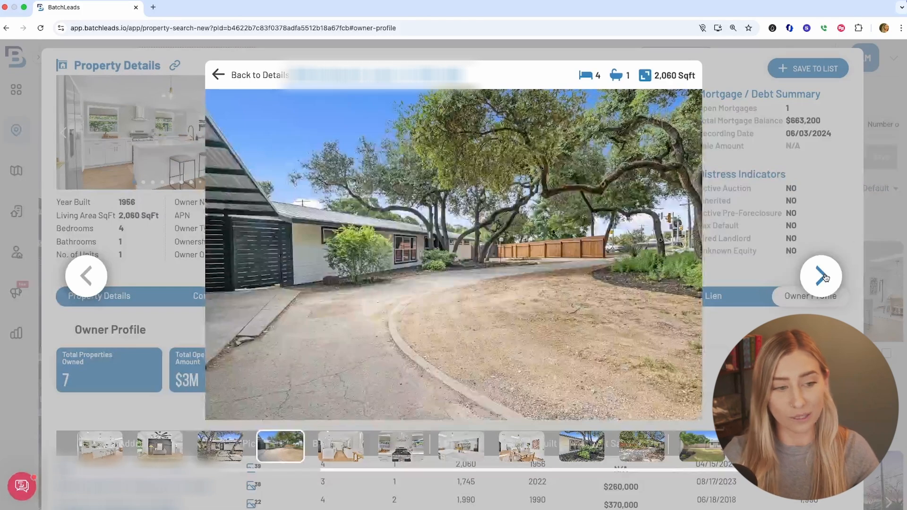
{"action": "left_click", "coordinate": [822, 276]}
{"action": "left_click", "coordinate": [821, 277]}
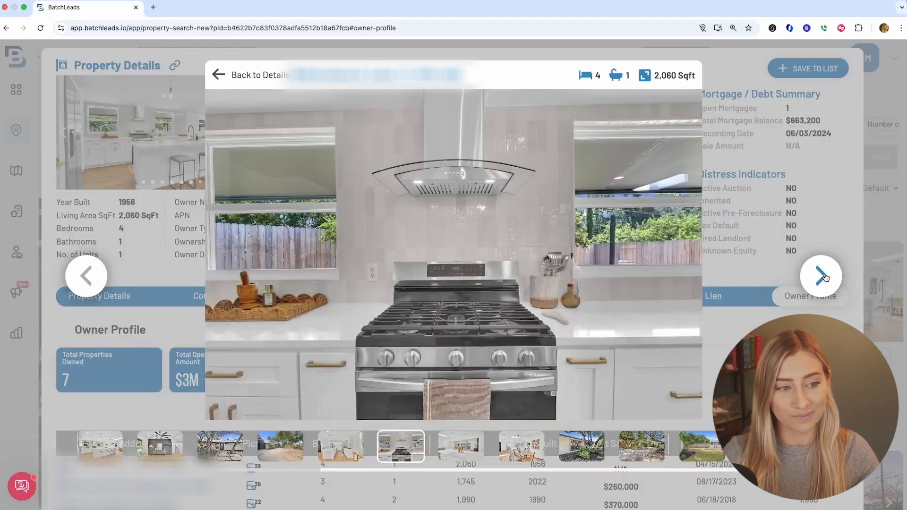
{"action": "left_click", "coordinate": [822, 276]}
{"action": "left_click", "coordinate": [822, 276]}
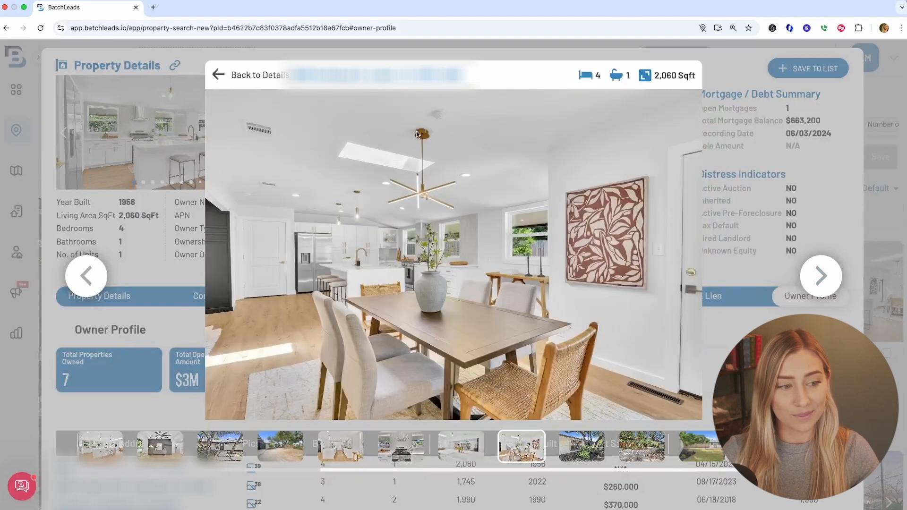
{"action": "left_click", "coordinate": [218, 75]}
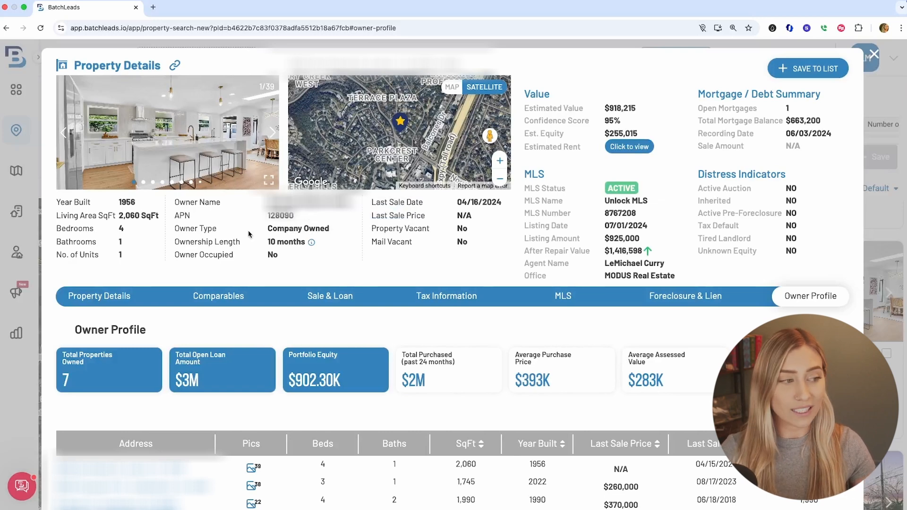
Revisit the Property Details and MLS tabs, then close the property details
{"action": "left_click", "coordinate": [100, 295]}
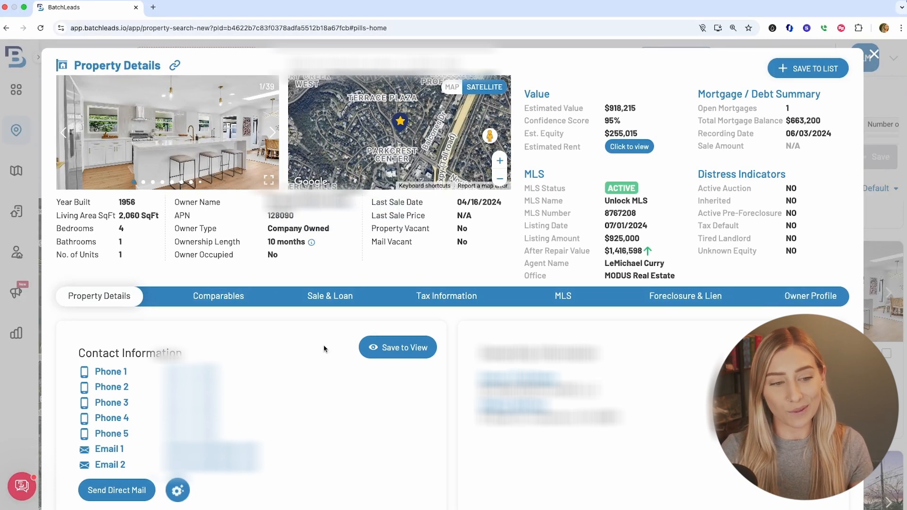
{"action": "left_click", "coordinate": [568, 298]}
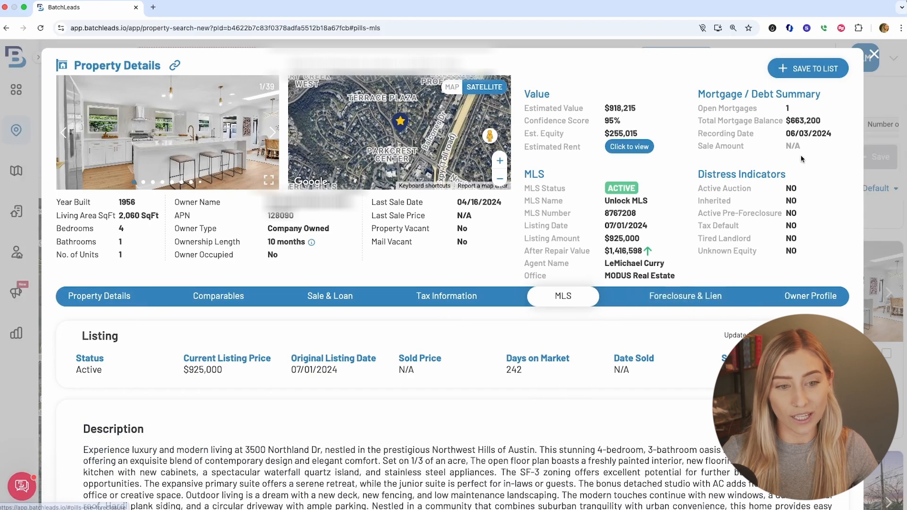
{"action": "left_click", "coordinate": [872, 58]}
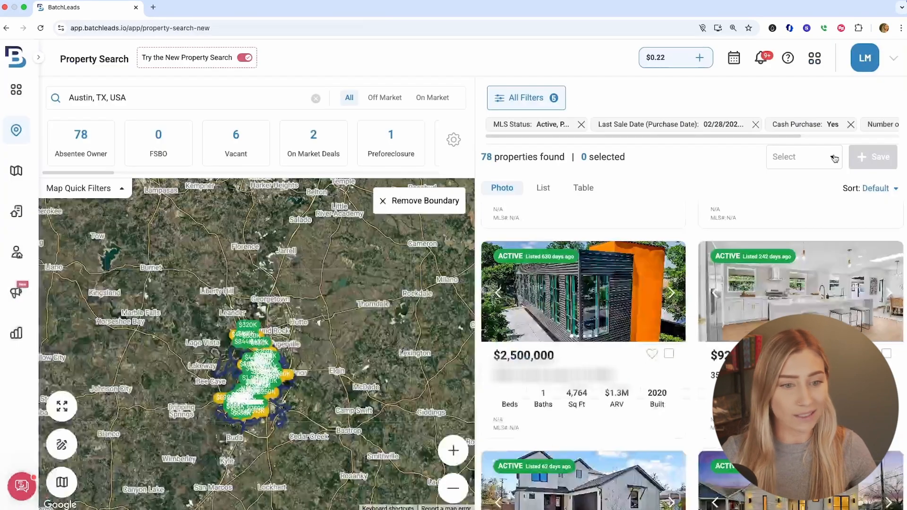